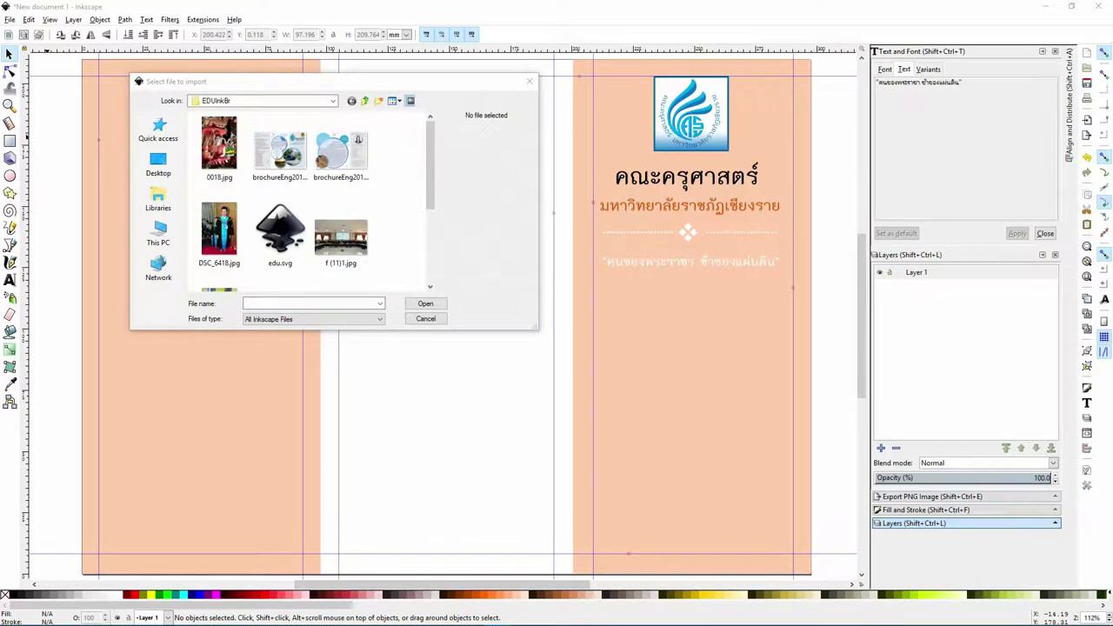
Import the IMG_7548_resize photo as an embedded image
{"action": "left_click_drag", "start_coordinate": [435, 174], "coordinate": [439, 244]}
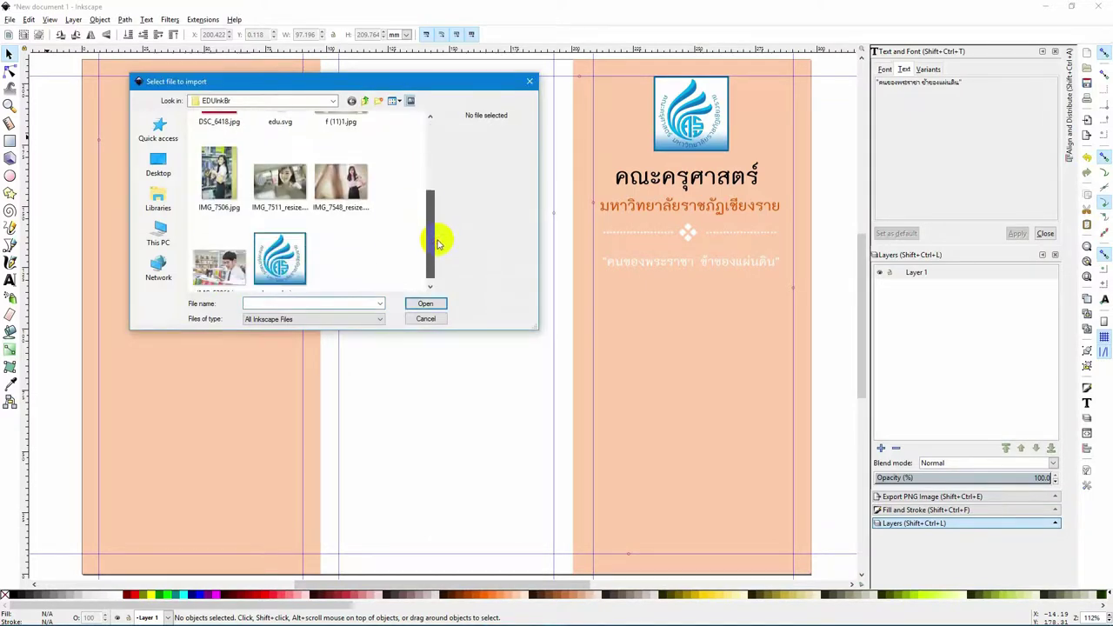
{"action": "left_click", "coordinate": [348, 207]}
{"action": "left_click", "coordinate": [426, 303]}
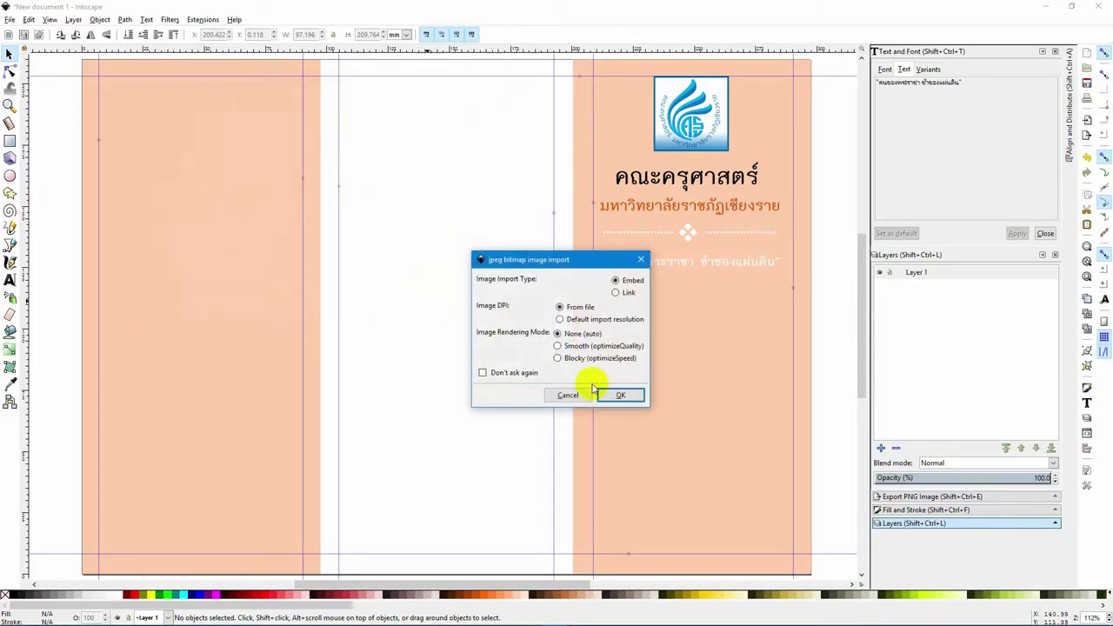
{"action": "left_click", "coordinate": [610, 394]}
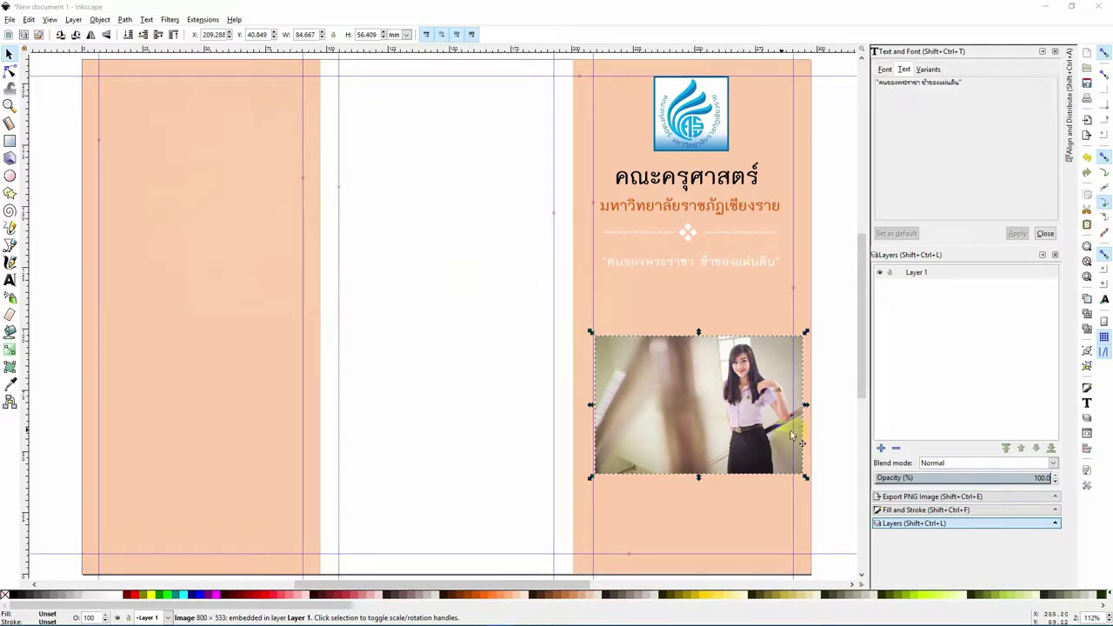
Enlarge the imported photo to about 169 × 113 mm and snap its lower-right corner to the guide intersection of the cover panel
{"action": "left_click", "coordinate": [748, 401]}
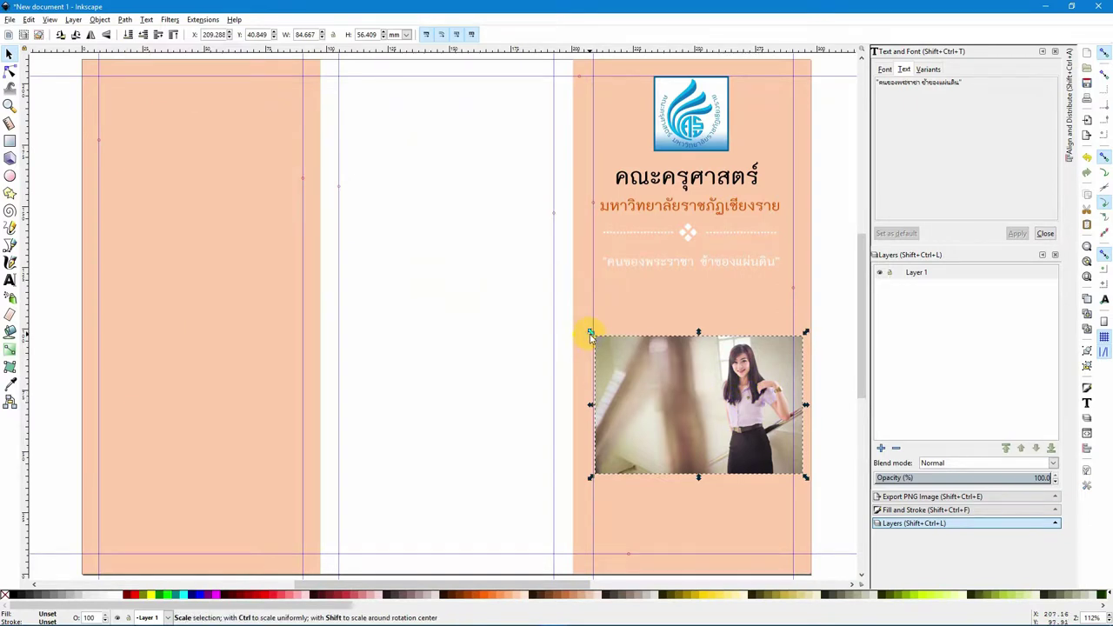
{"action": "left_click_drag", "start_coordinate": [590, 331], "coordinate": [415, 214]}
{"action": "left_click_drag", "start_coordinate": [730, 383], "coordinate": [703, 451]}
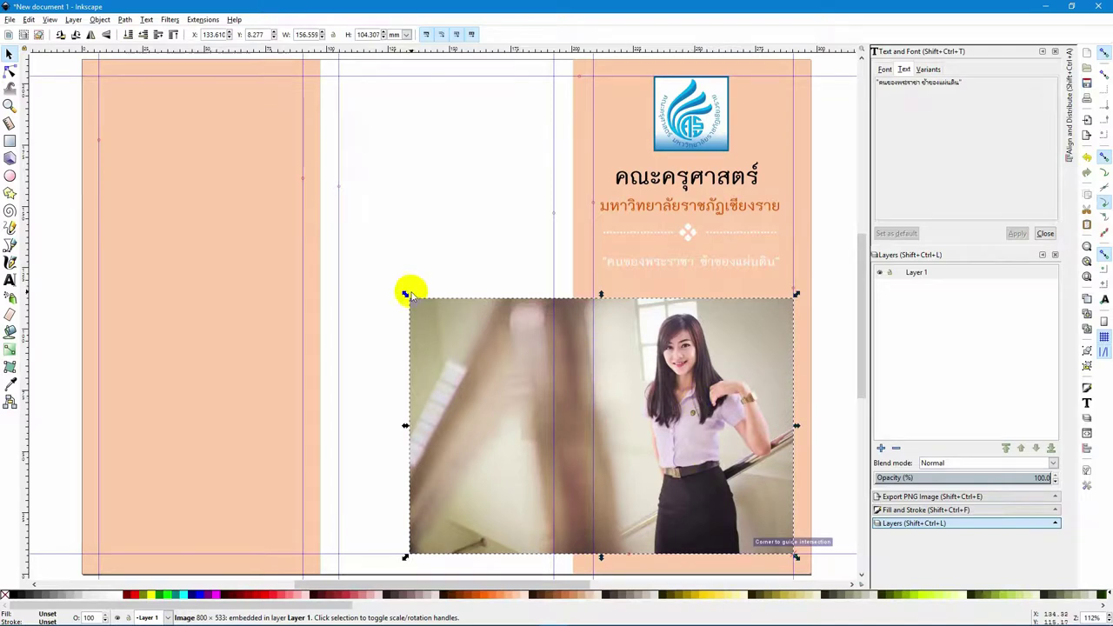
{"action": "left_click_drag", "start_coordinate": [406, 295], "coordinate": [363, 275]}
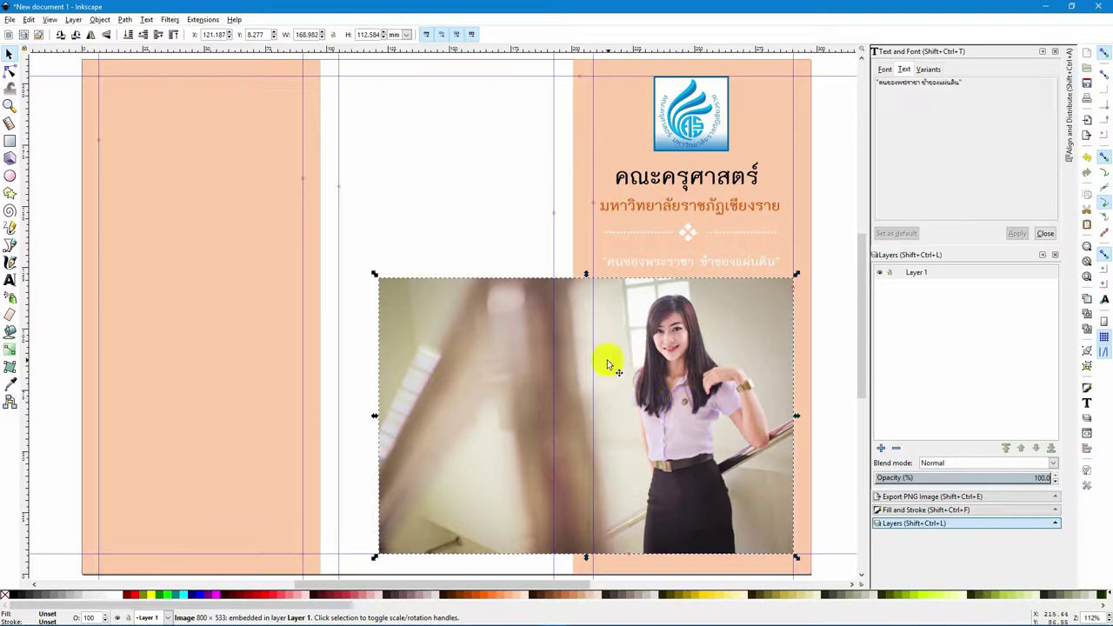
Clip the photo with a rectangle about 82 × 113 mm drawn between the cover panel's vertical guides
{"action": "left_click", "coordinate": [9, 142]}
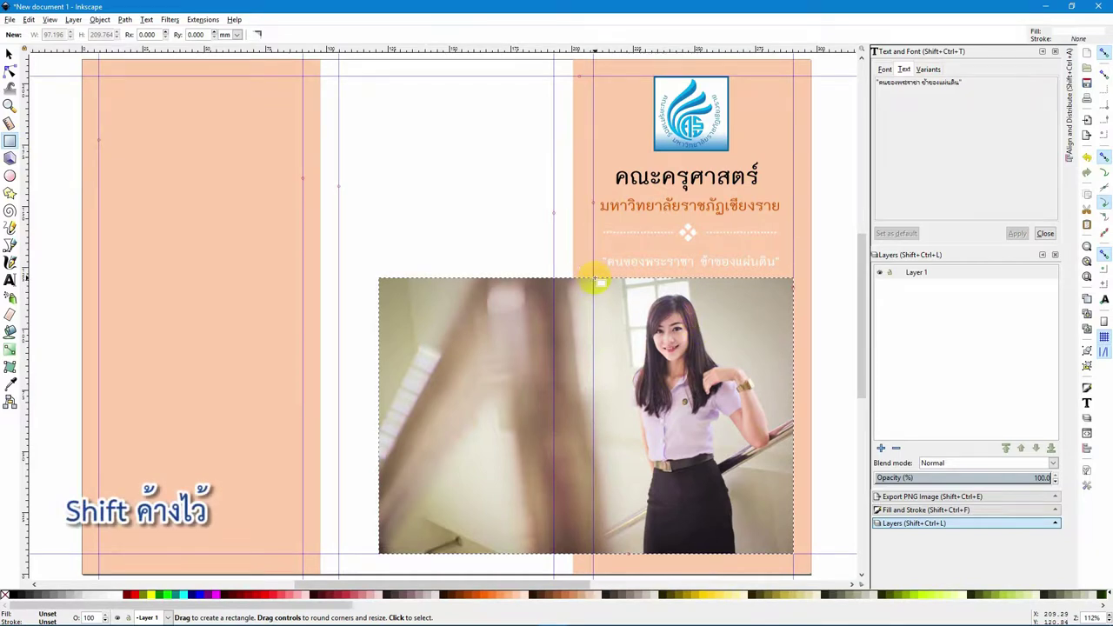
{"action": "left_click_drag", "start_coordinate": [593, 279], "coordinate": [792, 552]}
{"action": "key", "text": "s"}
{"action": "left_click", "coordinate": [478, 391], "text": "shift"}
{"action": "left_click", "coordinate": [96, 22]}
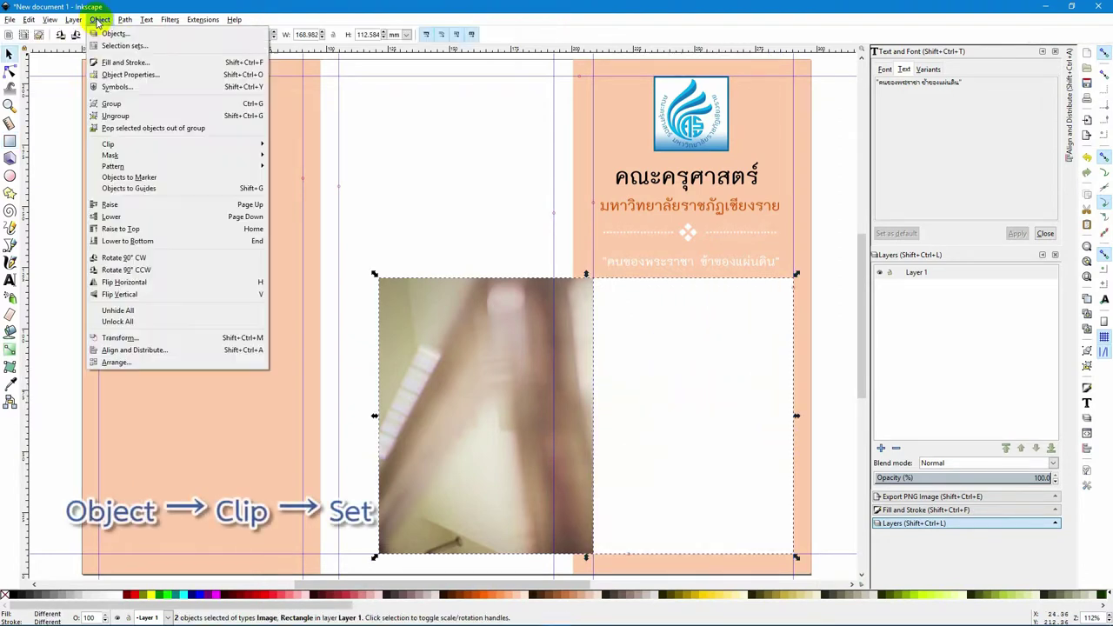
{"action": "mouse_move", "coordinate": [229, 148]}
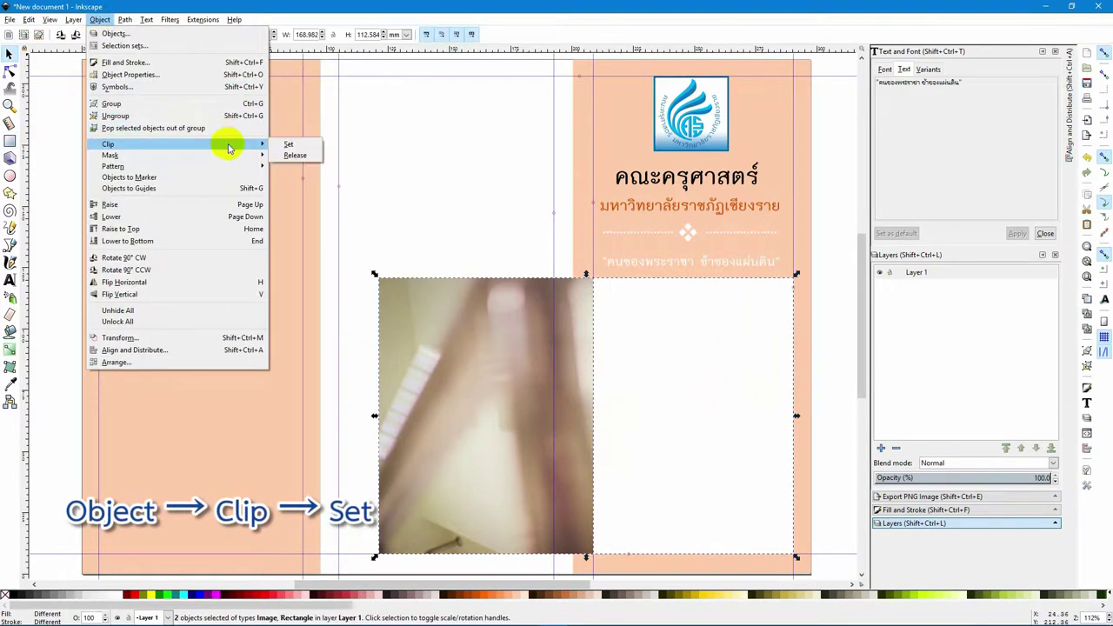
{"action": "left_click", "coordinate": [306, 150]}
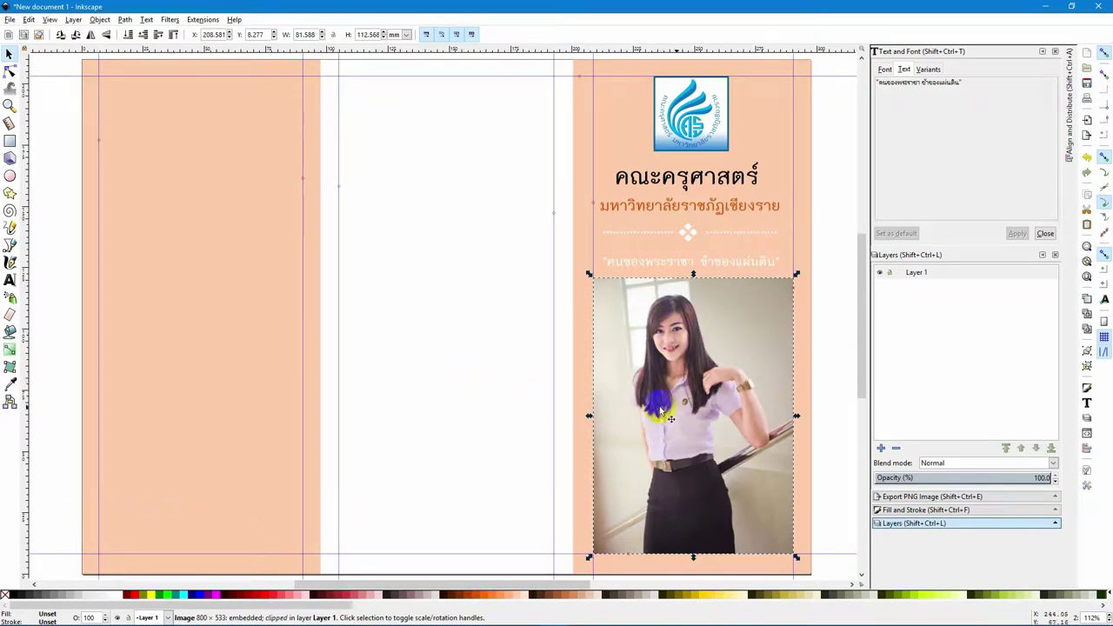
Nudge the white slogan text above the photo up about 2 mm, closer to the dotted ornament
{"action": "left_click", "coordinate": [693, 341]}
{"action": "left_click", "coordinate": [461, 268]}
{"action": "left_click", "coordinate": [684, 268]}
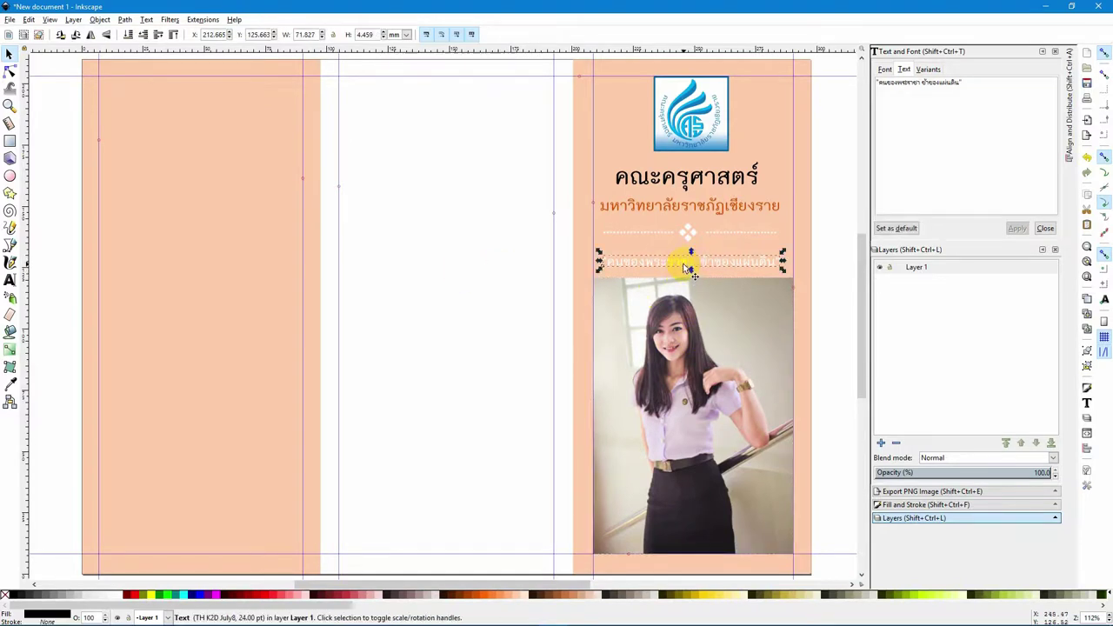
{"action": "key", "text": "Up"}
{"action": "key", "text": "Up"}
{"action": "key", "text": "Up"}
{"action": "key", "text": "Up"}
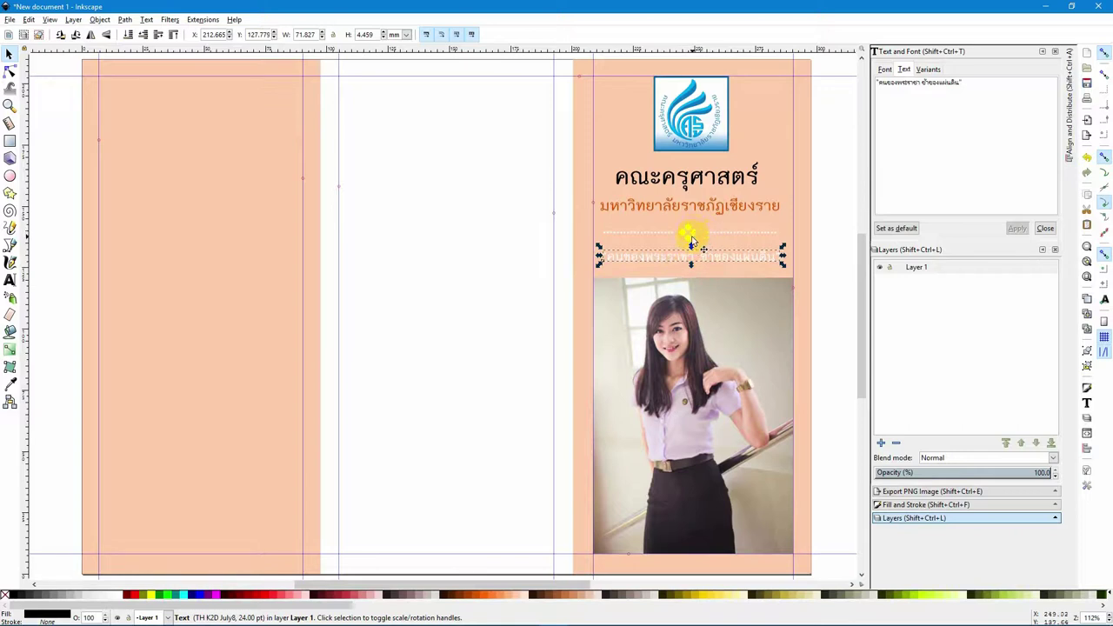
{"action": "left_click", "coordinate": [691, 237]}
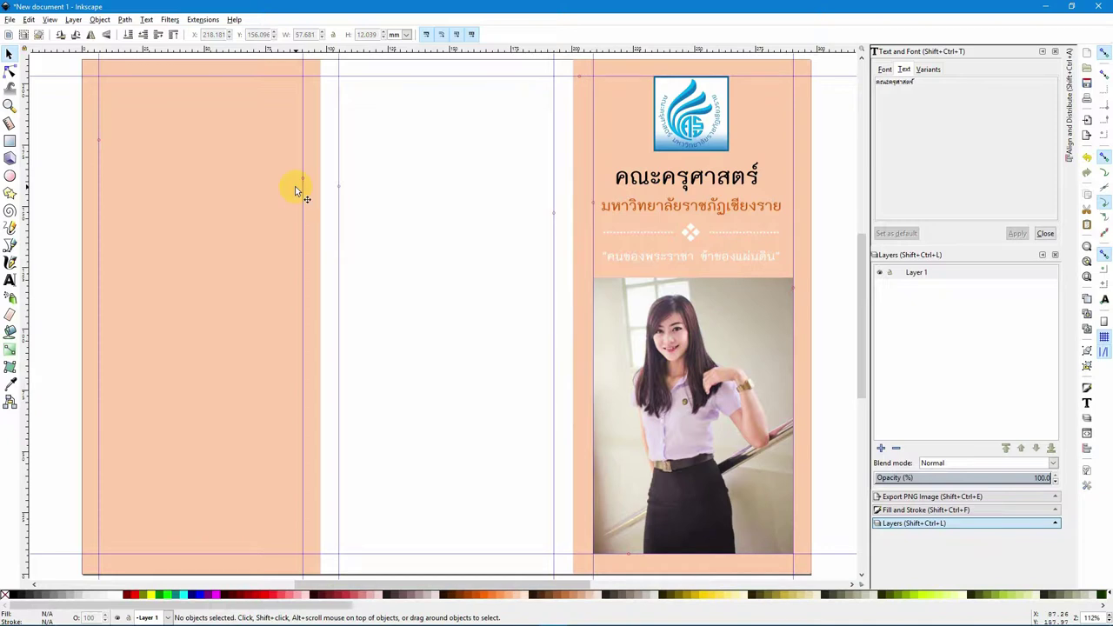
Draw a dark brown rectangle about 83 × 68 mm between the first panel's upper guides and place a duplicate at its lower guide
{"action": "left_click", "coordinate": [10, 141]}
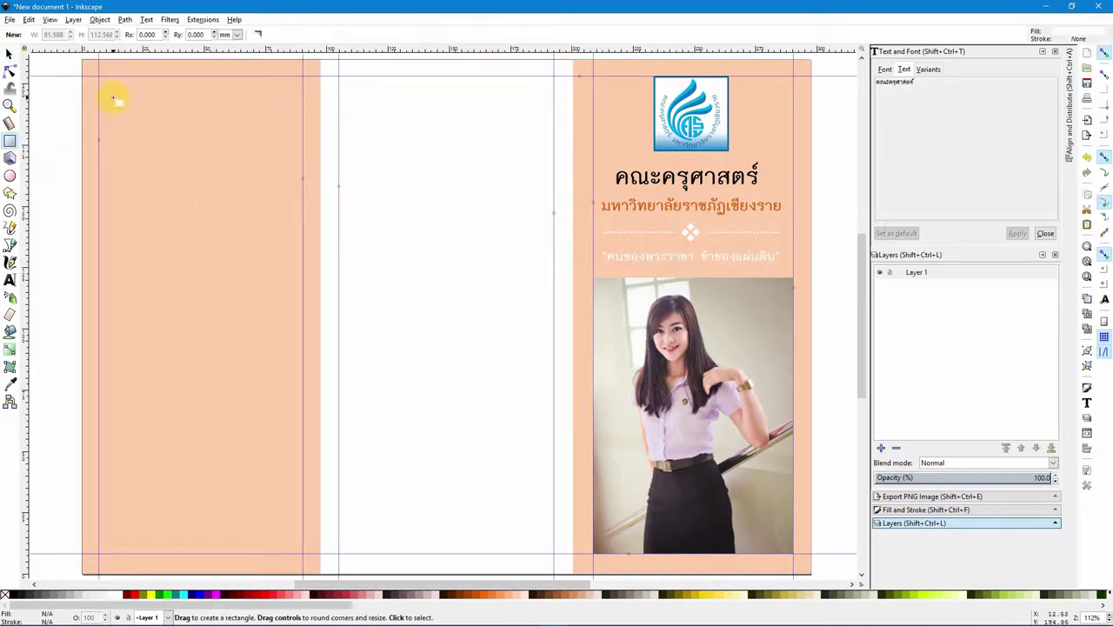
{"action": "left_click_drag", "start_coordinate": [98, 78], "coordinate": [278, 239]}
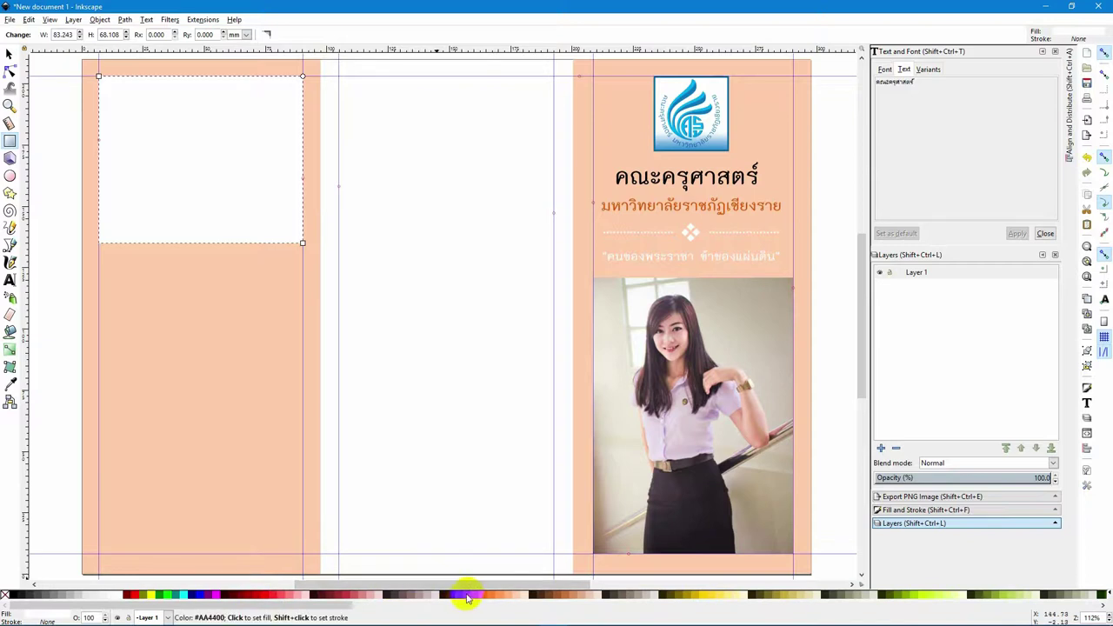
{"action": "left_click", "coordinate": [466, 597]}
{"action": "key", "text": "ctrl+d"}
{"action": "left_click_drag", "start_coordinate": [234, 187], "coordinate": [234, 492]}
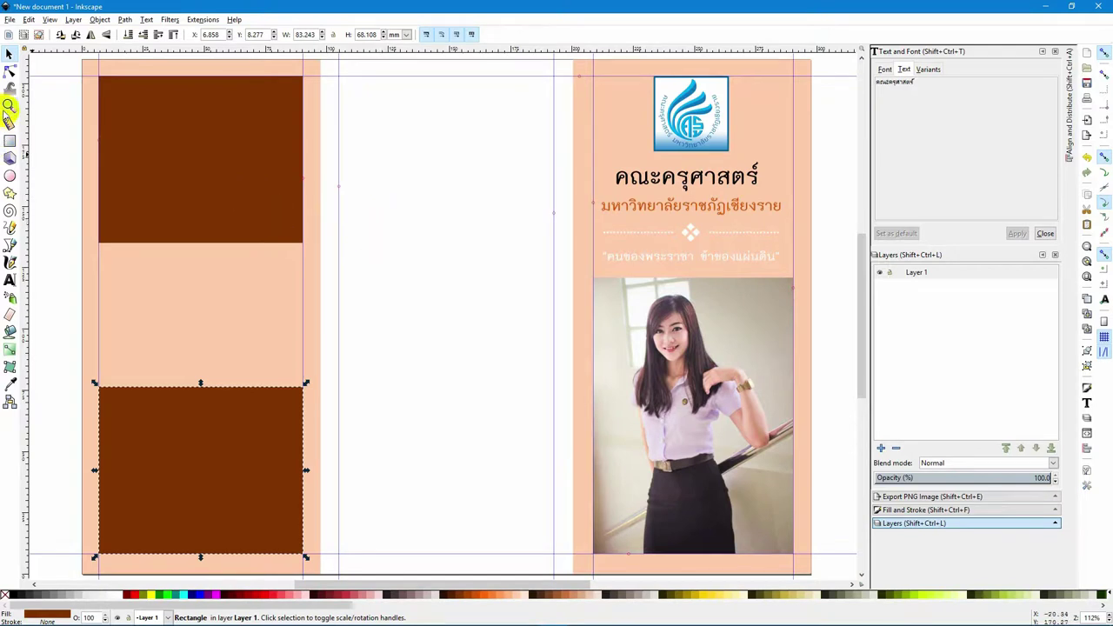
Draw an orange strip about 83 × 6 mm along the top edge of the upper brown rectangle
{"action": "left_click", "coordinate": [9, 141]}
{"action": "left_click_drag", "start_coordinate": [99, 76], "coordinate": [302, 92]}
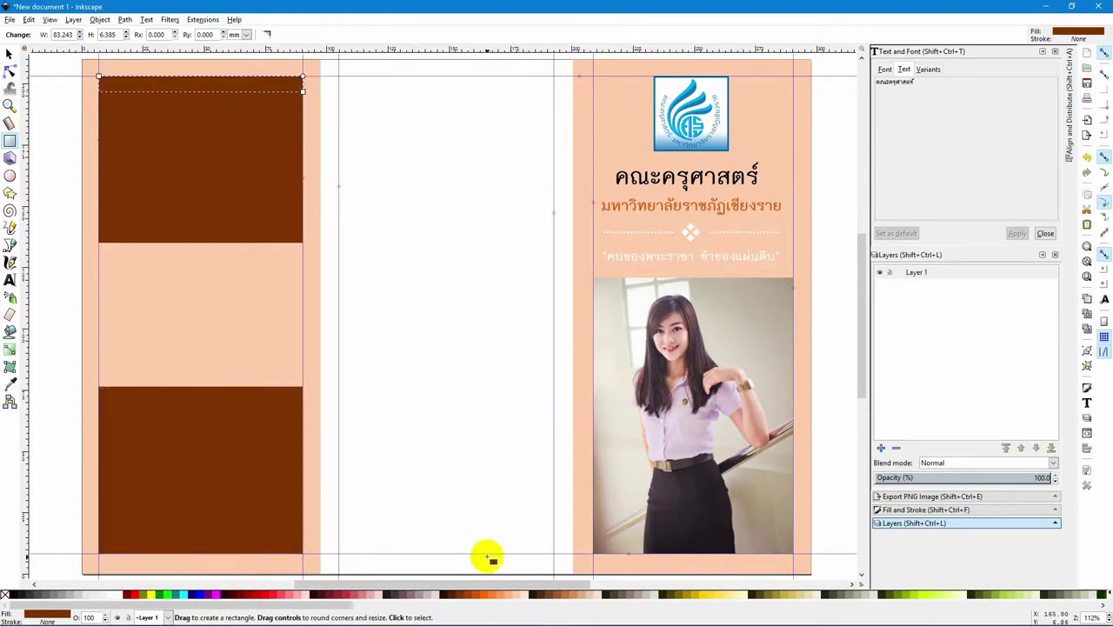
{"action": "left_click", "coordinate": [484, 595]}
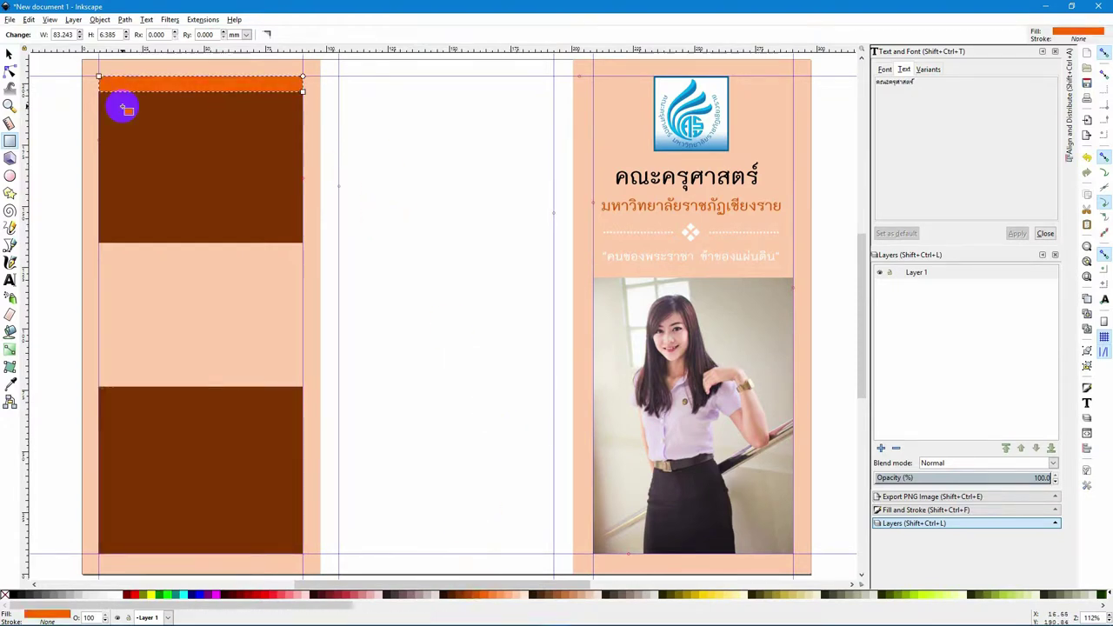
Duplicate the orange strip onto the upper guide of the middle and cover panels, fitting it between their vertical guides
{"action": "left_click", "coordinate": [12, 55]}
{"action": "key", "text": "ctrl+d"}
{"action": "left_click_drag", "start_coordinate": [231, 89], "coordinate": [553, 84]}
{"action": "key", "text": "Escape"}
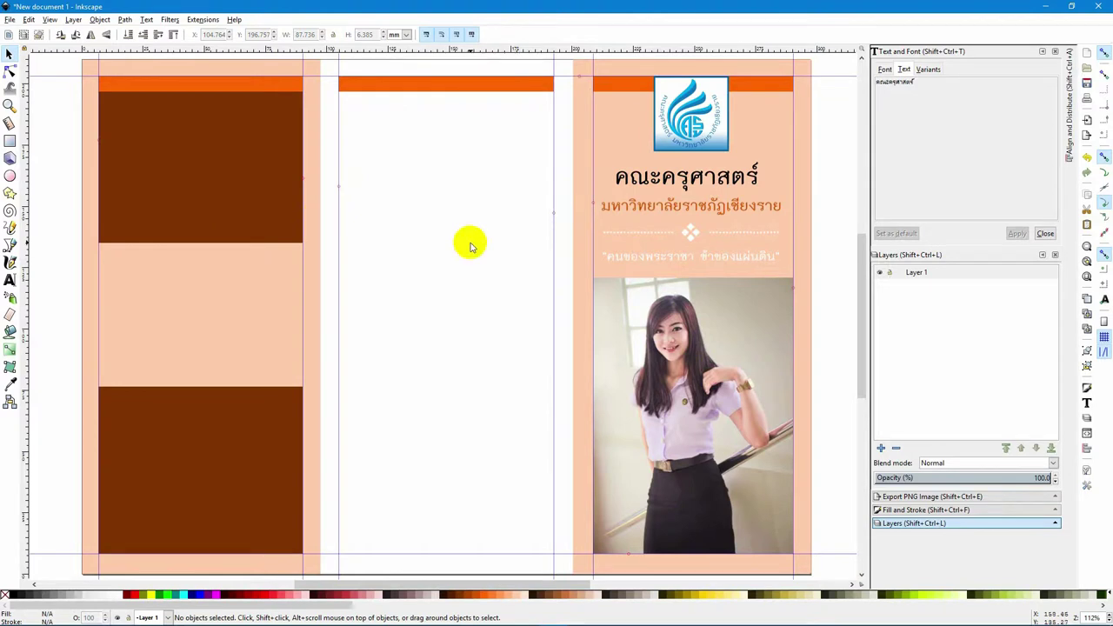
Place a copy of the white slogan text at the top of the upper brown rectangle, below the orange strip
{"action": "left_click", "coordinate": [206, 193]}
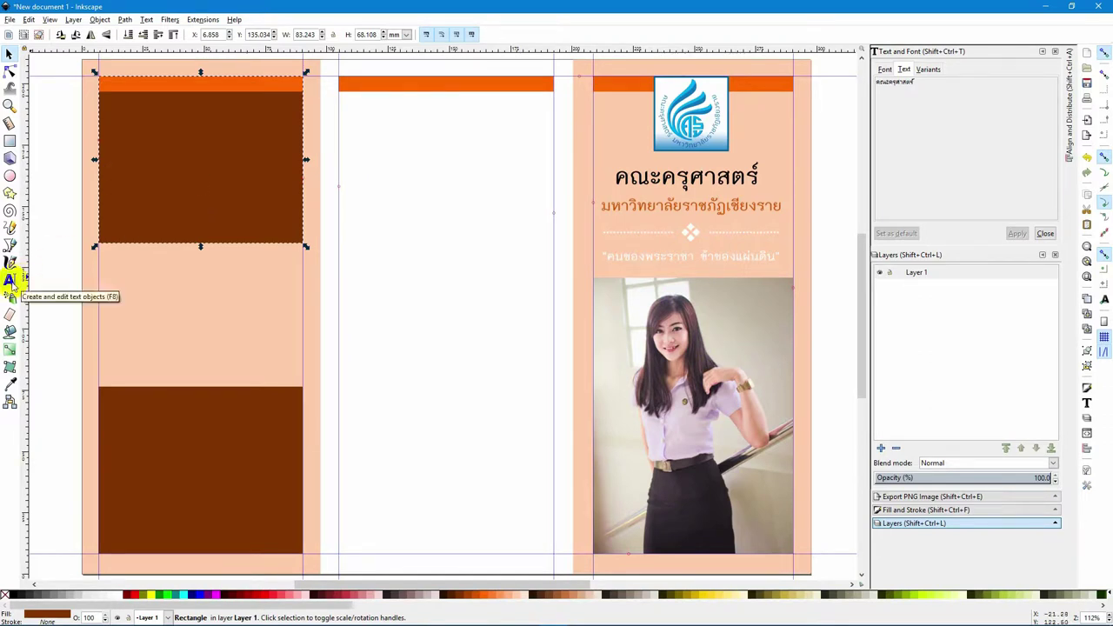
{"action": "left_click", "coordinate": [653, 256]}
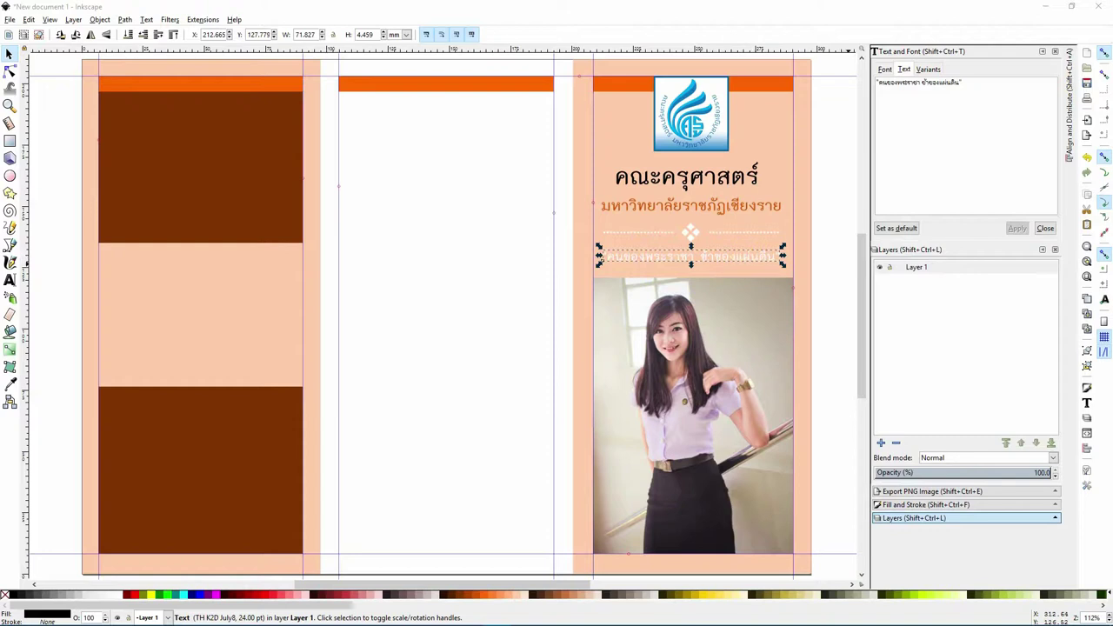
{"action": "left_click", "coordinate": [636, 257]}
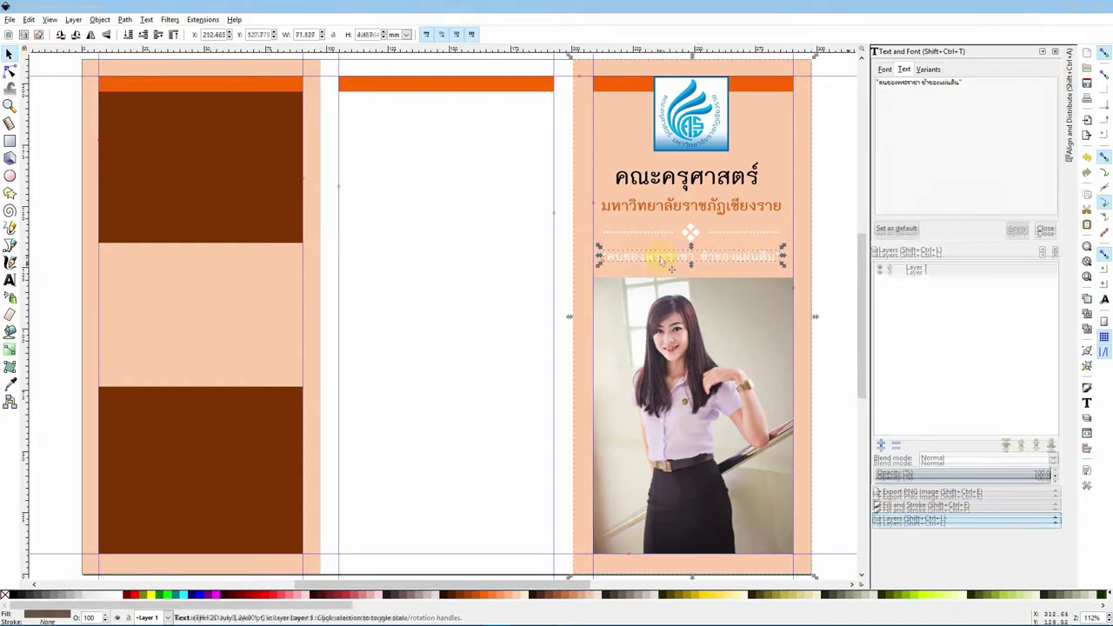
{"action": "left_click_drag", "start_coordinate": [635, 257], "coordinate": [147, 112]}
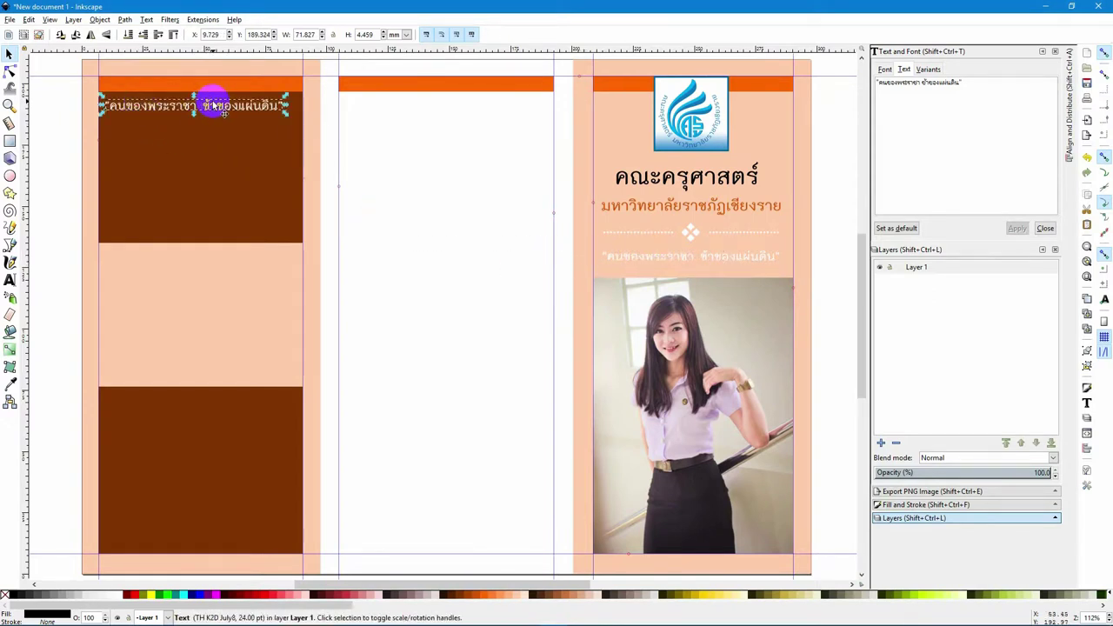
Change the copied text in the upper brown rectangle to "ประวัติ ความเป็นมา"
{"action": "double_click", "coordinate": [246, 108]}
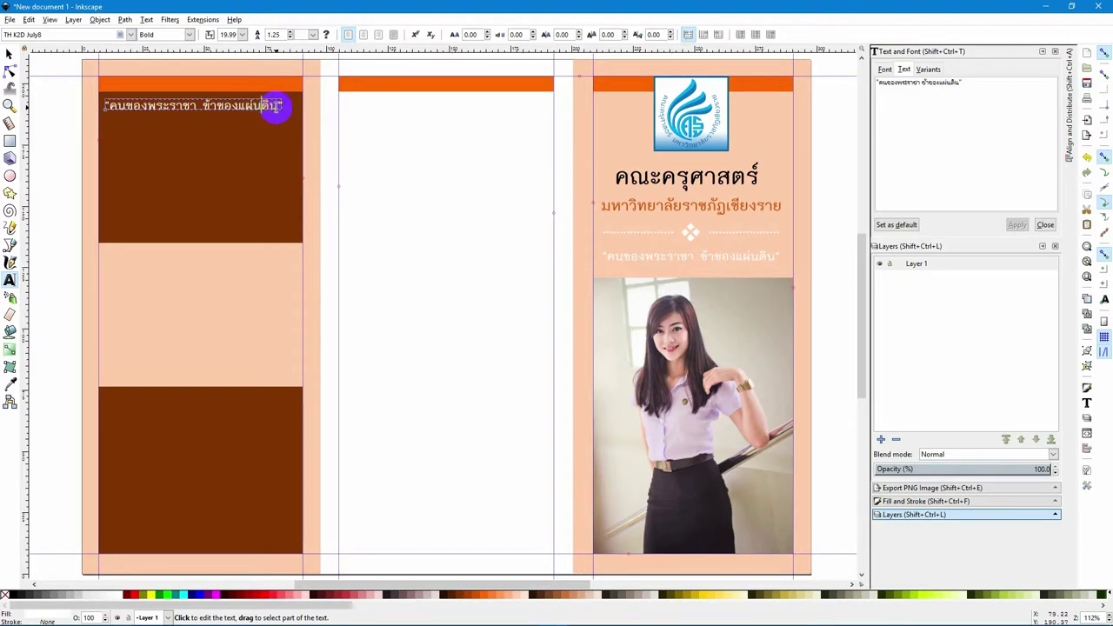
{"action": "left_click_drag", "start_coordinate": [275, 106], "coordinate": [118, 107]}
{"action": "type", "text": "x"}
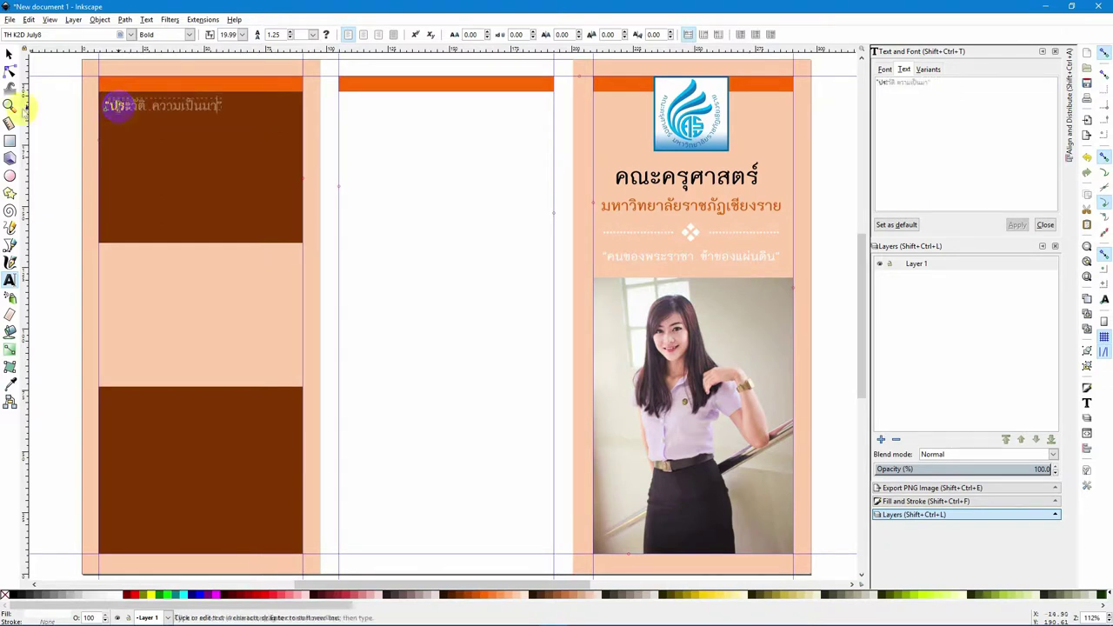
{"action": "left_click", "coordinate": [9, 53]}
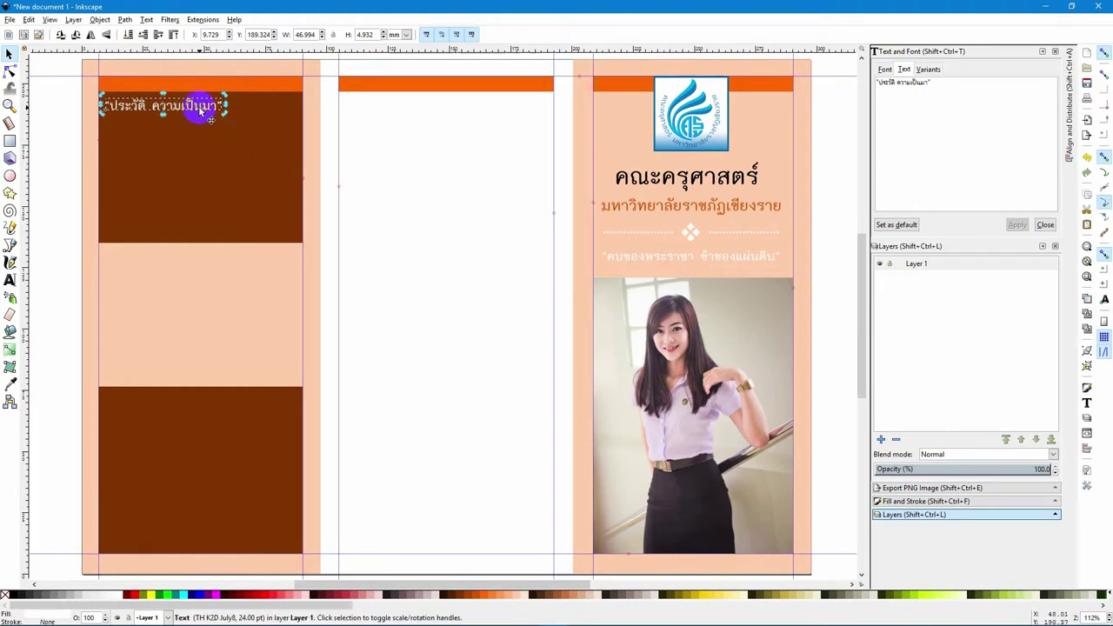
Copy the heading to the top of the lower brown rectangle and change its text to "หลักสูตร"
{"action": "left_click_drag", "start_coordinate": [200, 111], "coordinate": [191, 403]}
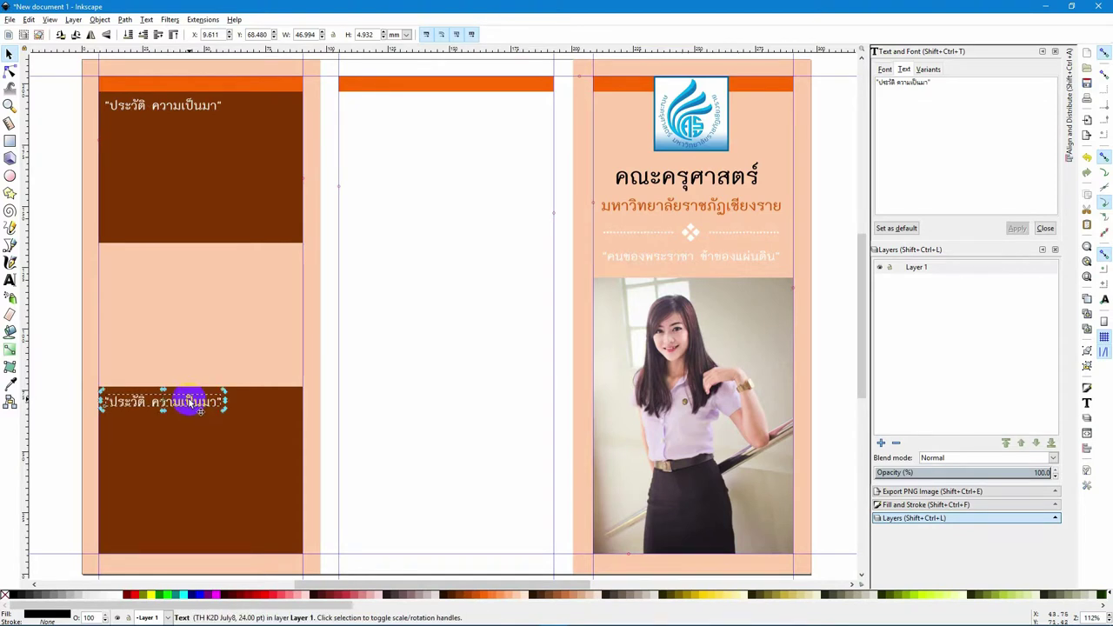
{"action": "double_click", "coordinate": [191, 402]}
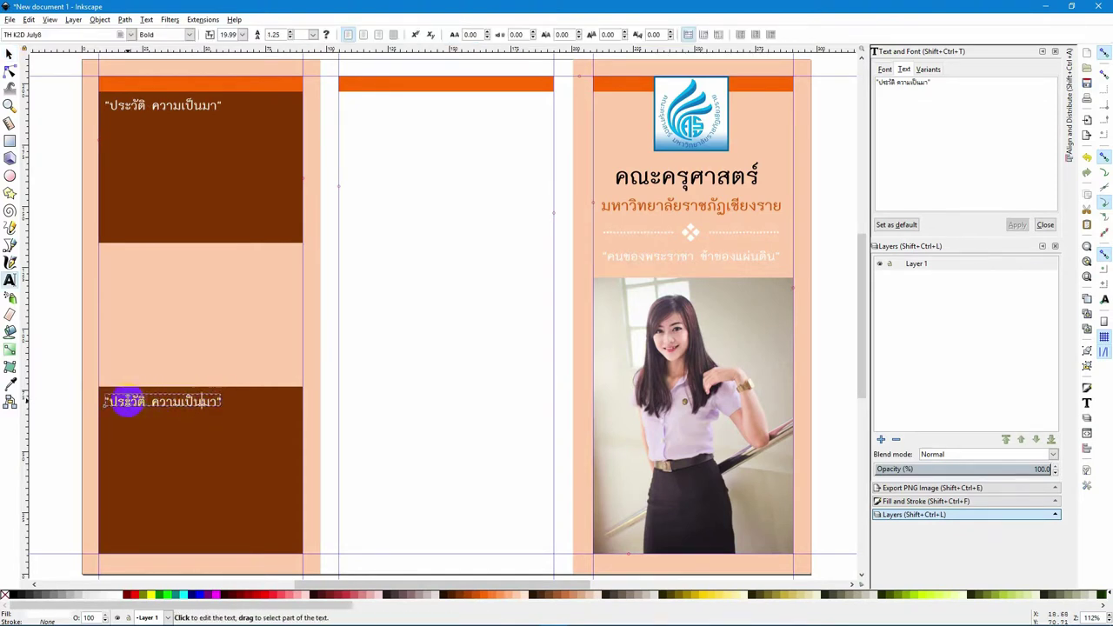
{"action": "left_click_drag", "start_coordinate": [204, 405], "coordinate": [136, 403]}
{"action": "left_click_drag", "start_coordinate": [136, 402], "coordinate": [110, 397]}
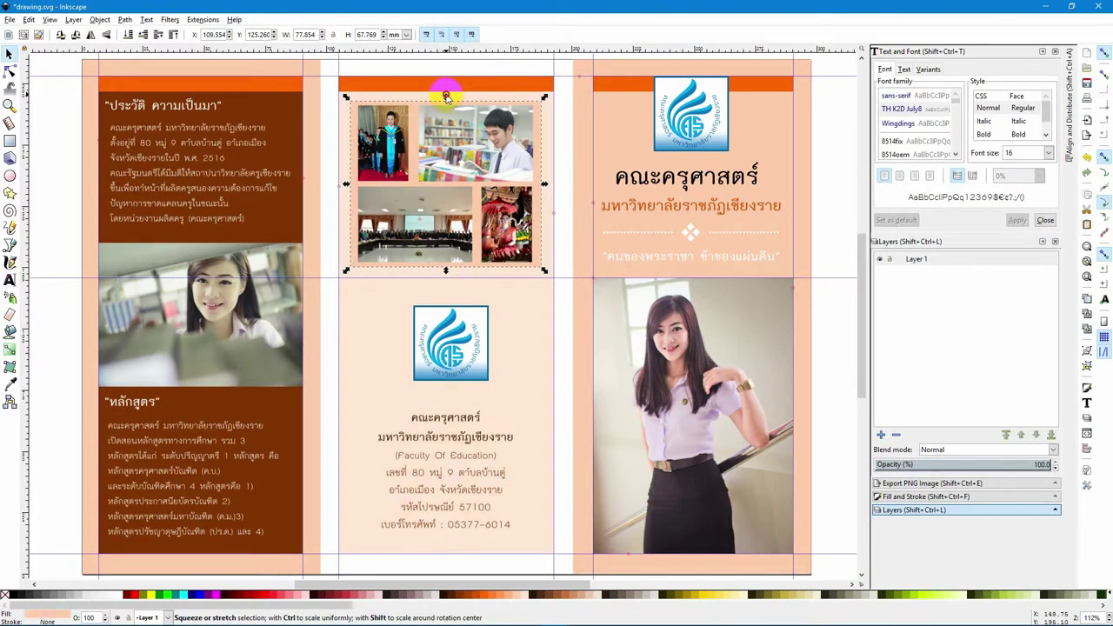
Resize the peach rectangle behind the four-photo collage to about 70 mm high, with its lower edge on the horizontal guide
{"action": "left_click_drag", "start_coordinate": [445, 97], "coordinate": [445, 91]}
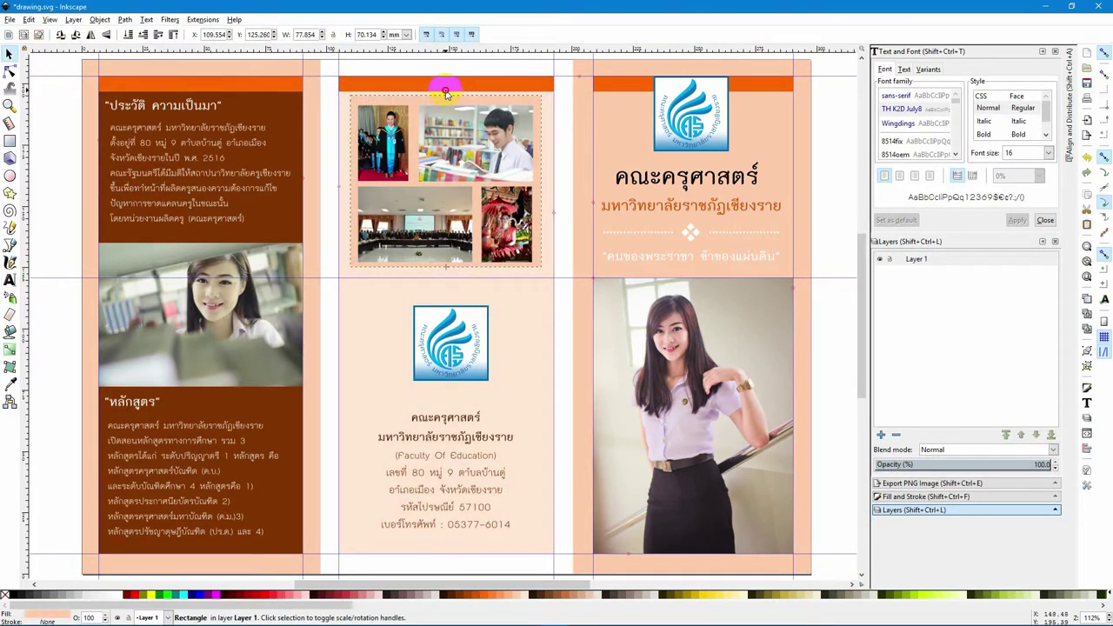
{"action": "left_click", "coordinate": [459, 261]}
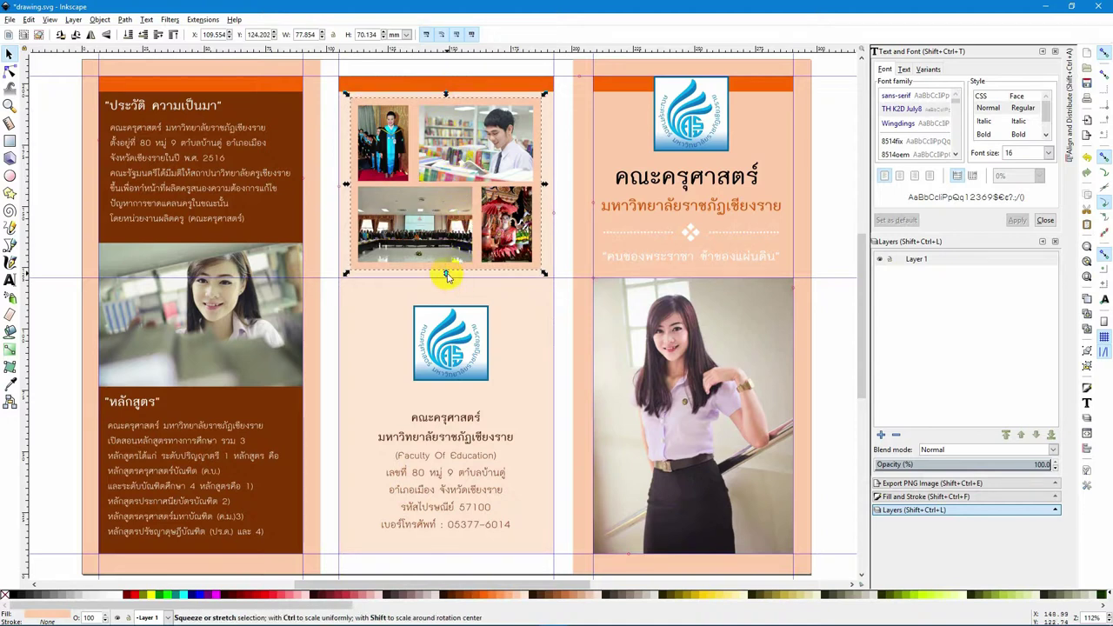
{"action": "left_click_drag", "start_coordinate": [448, 277], "coordinate": [447, 281]}
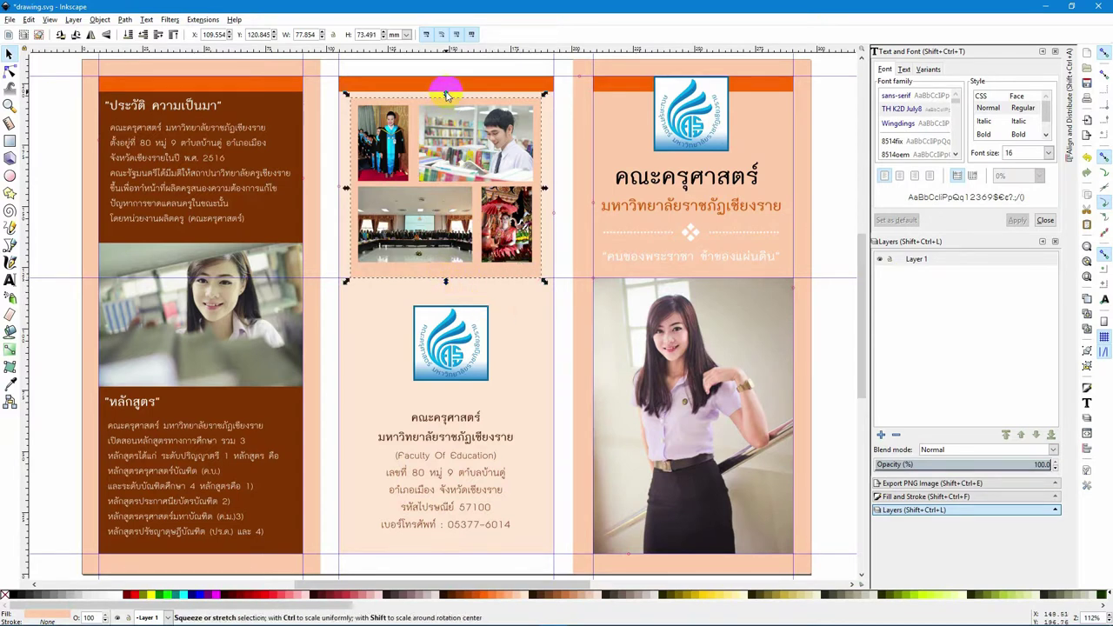
{"action": "left_click_drag", "start_coordinate": [446, 98], "coordinate": [447, 98]}
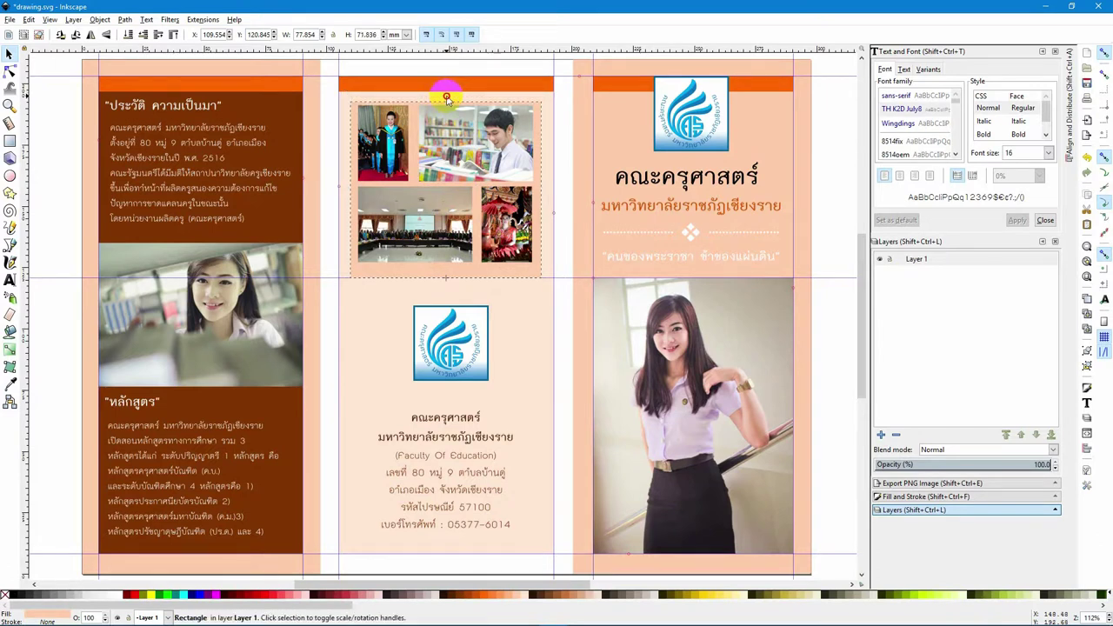
{"action": "left_click_drag", "start_coordinate": [446, 98], "coordinate": [451, 102]}
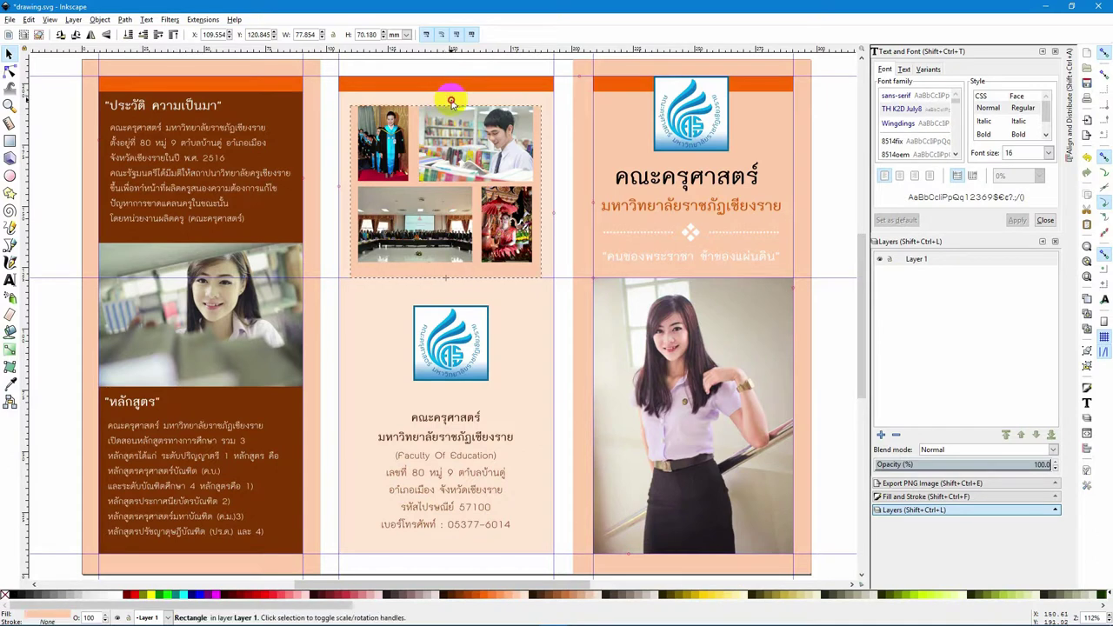
Move the four collage photos down together to a Y position of about 124 mm, centring them in the peach rectangle
{"action": "left_click", "coordinate": [391, 152]}
{"action": "left_click", "coordinate": [449, 165], "text": "shift"}
{"action": "left_click", "coordinate": [504, 241], "text": "shift"}
{"action": "left_click", "coordinate": [434, 234], "text": "shift"}
{"action": "key", "text": "Down"}
{"action": "key", "text": "Down"}
{"action": "key", "text": "Down"}
{"action": "key", "text": "Down"}
{"action": "key", "text": "Down"}
{"action": "key", "text": "Down"}
{"action": "key", "text": "Down"}
{"action": "key", "text": "Up"}
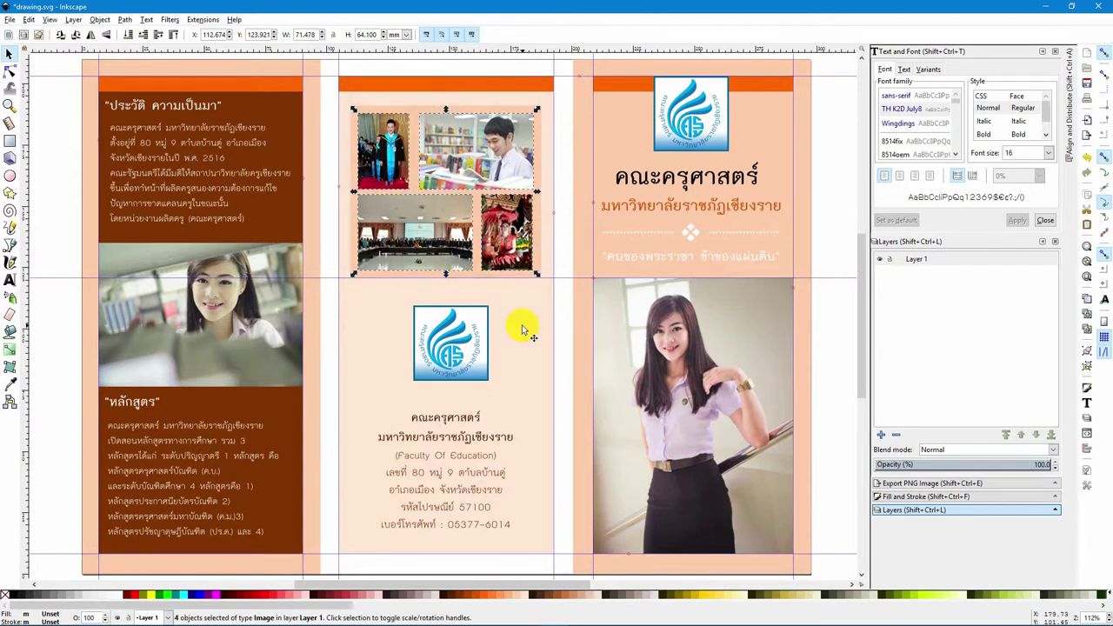
Fill the middle panel's background rectangle with crimson to make it the current drawing colour, and undo the fill on the panel
{"action": "left_click", "coordinate": [522, 328]}
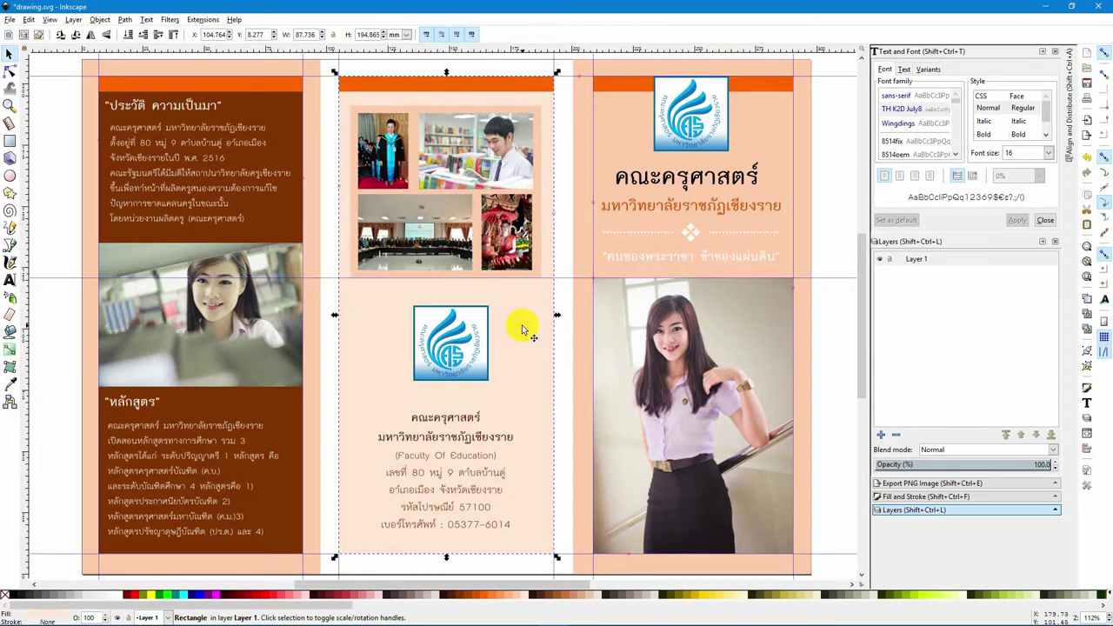
{"action": "left_click", "coordinate": [11, 139]}
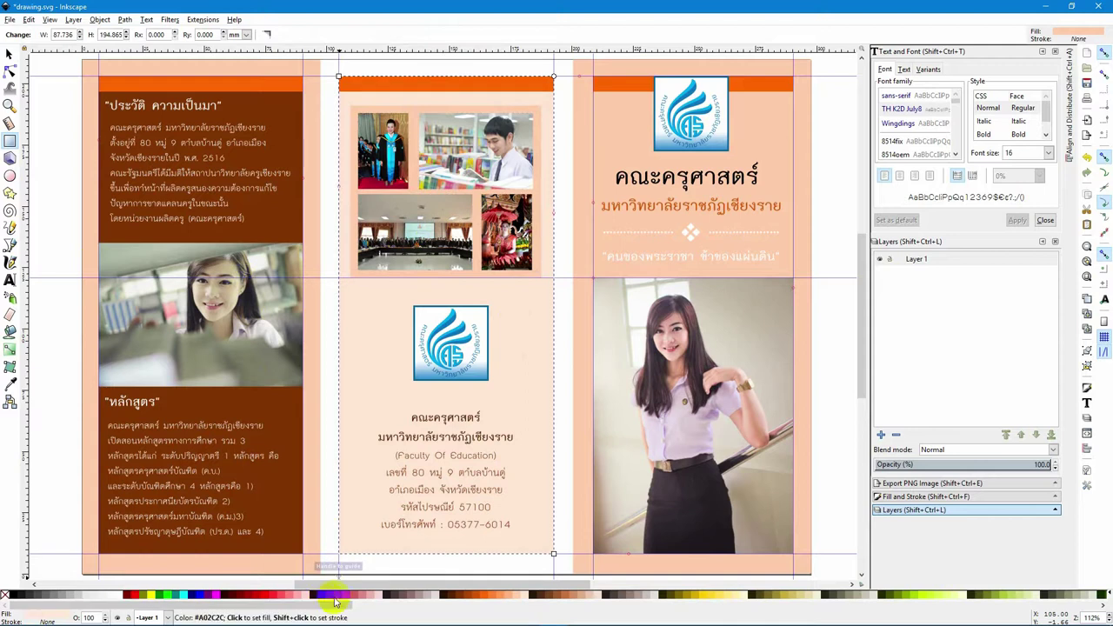
{"action": "left_click", "coordinate": [336, 596]}
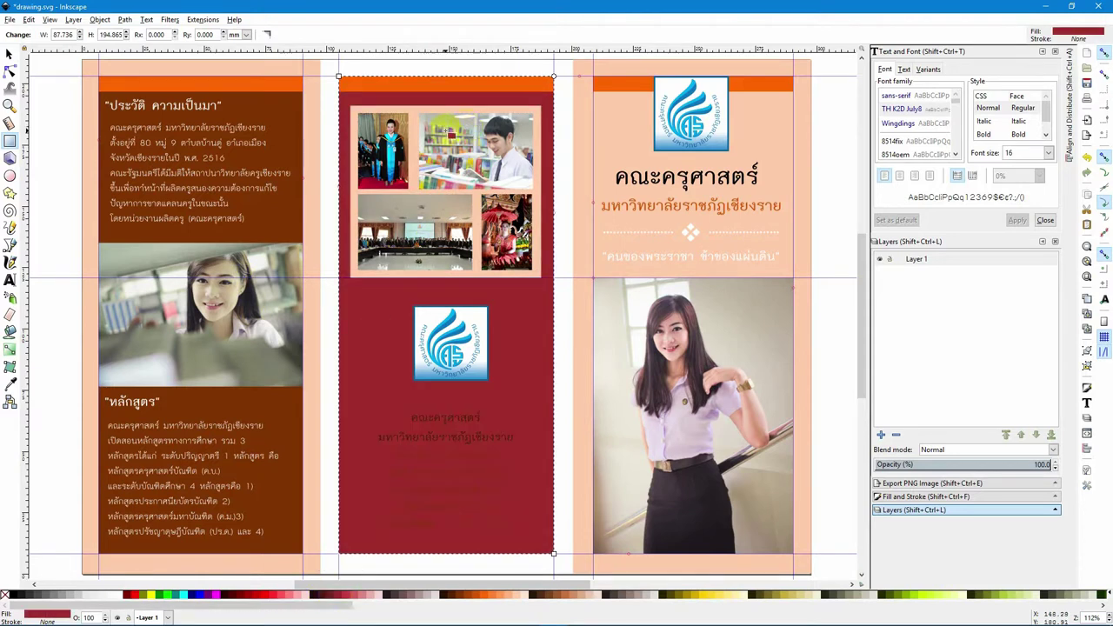
{"action": "left_click", "coordinate": [29, 19]}
{"action": "left_click", "coordinate": [33, 28]}
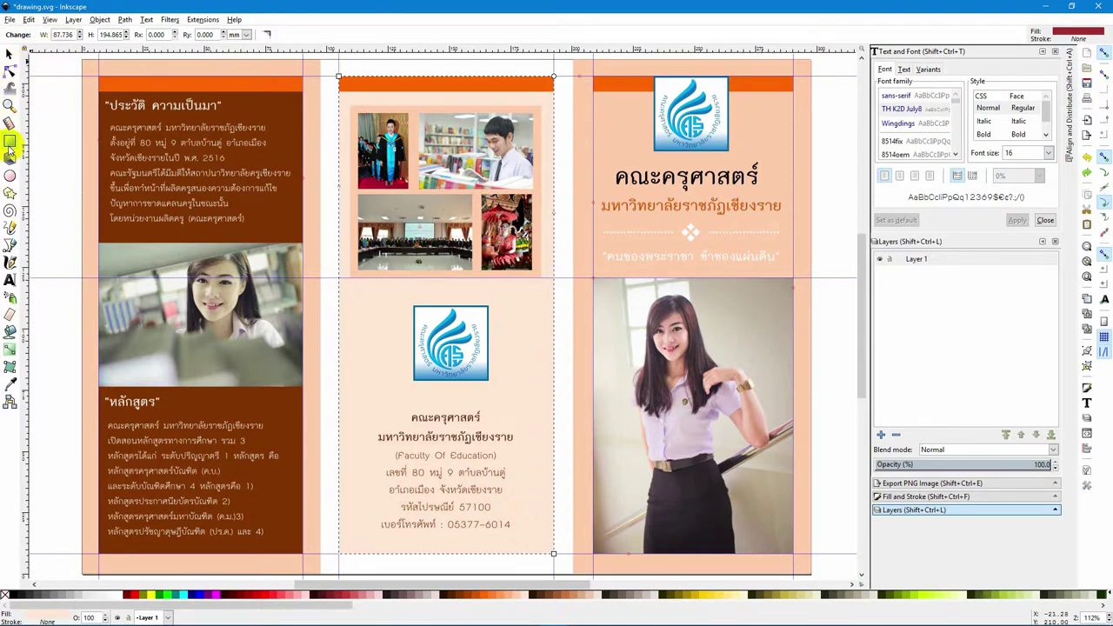
{"action": "left_click", "coordinate": [9, 54]}
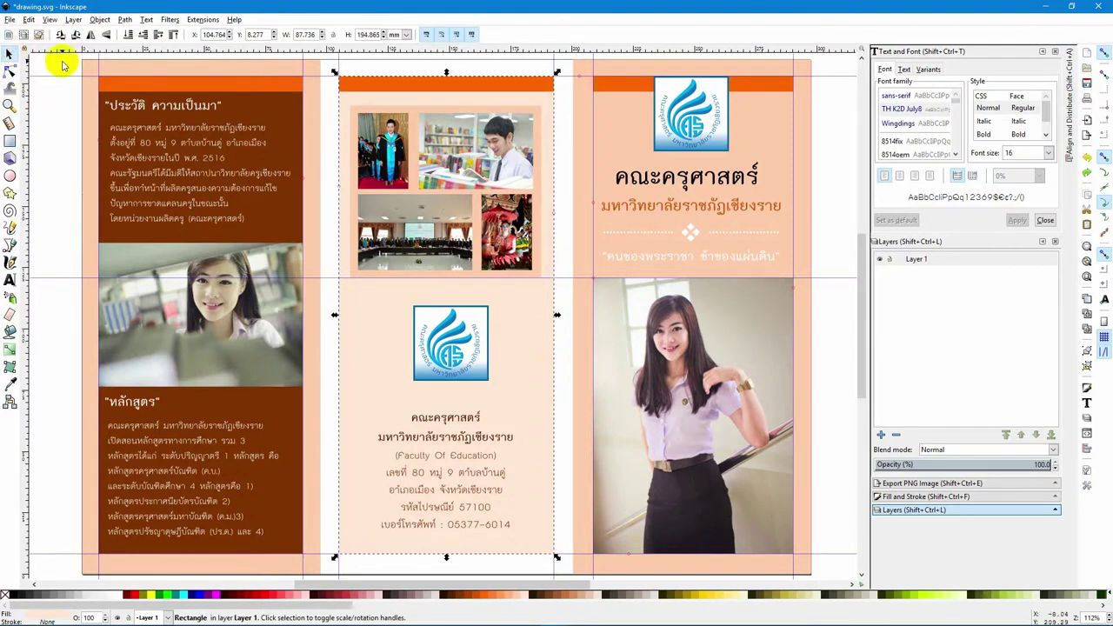
Draw crimson strips along the collage border: about 50 by 3 mm above the upper-right photo, about 3 by 36 mm beside the lower-left photo
{"action": "left_click", "coordinate": [9, 141]}
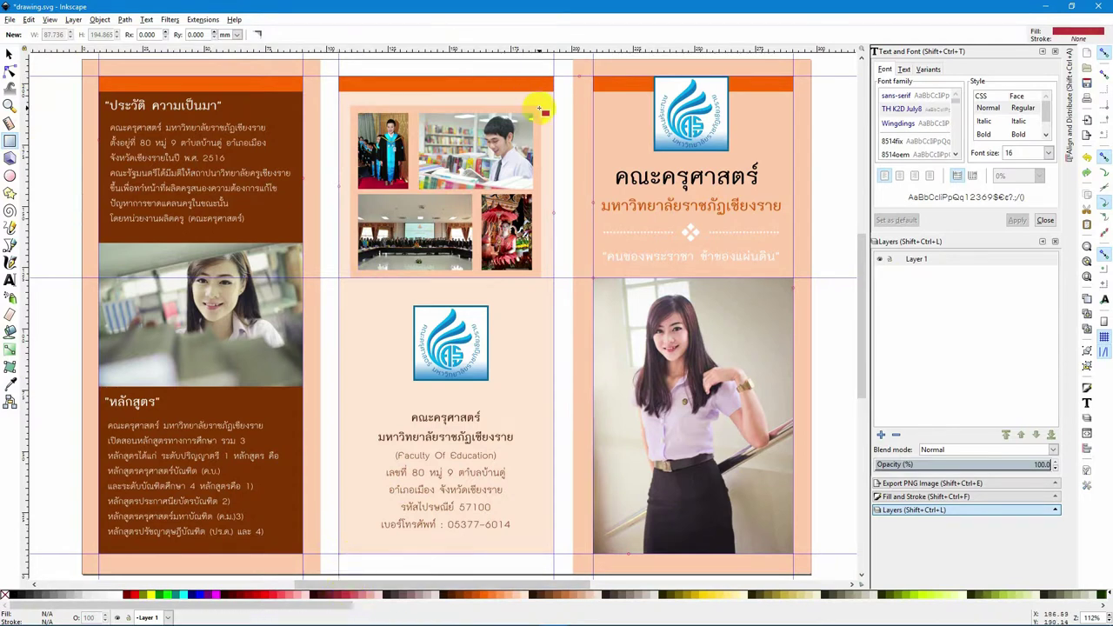
{"action": "left_click_drag", "start_coordinate": [540, 107], "coordinate": [419, 113]}
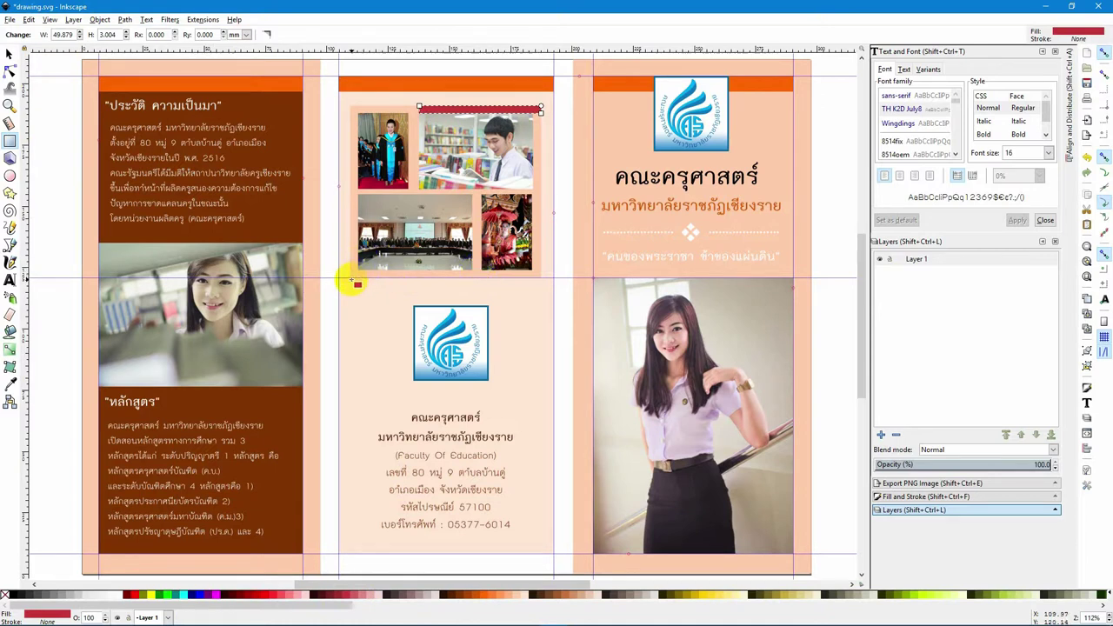
{"action": "left_click_drag", "start_coordinate": [352, 276], "coordinate": [356, 187]}
{"action": "left_click", "coordinate": [9, 54]}
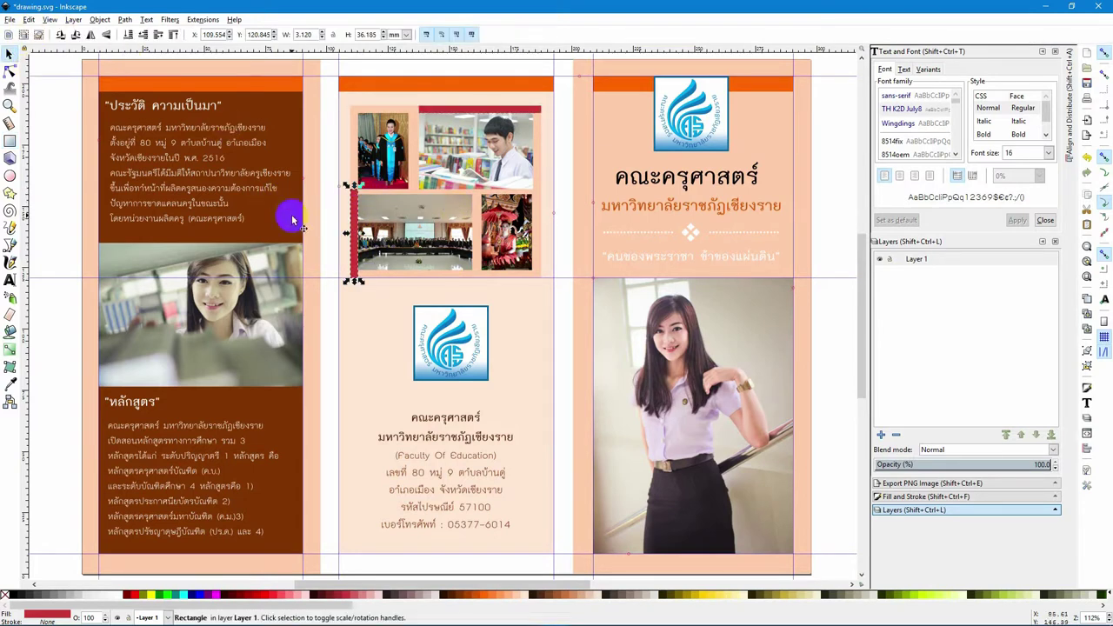
{"action": "left_click", "coordinate": [324, 225]}
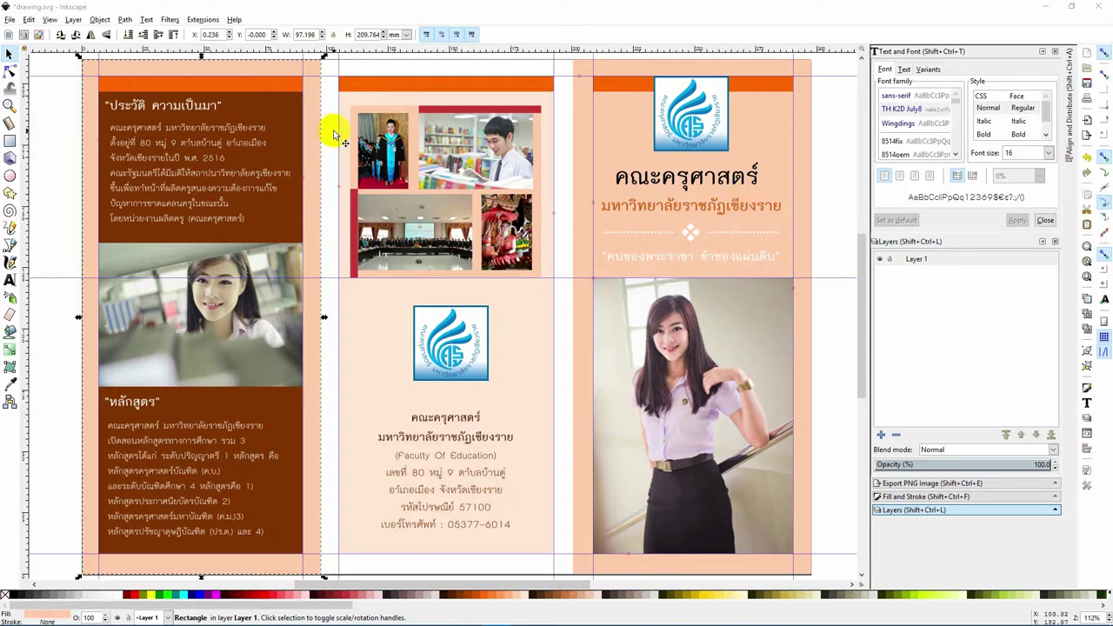
{"action": "left_click", "coordinate": [406, 8]}
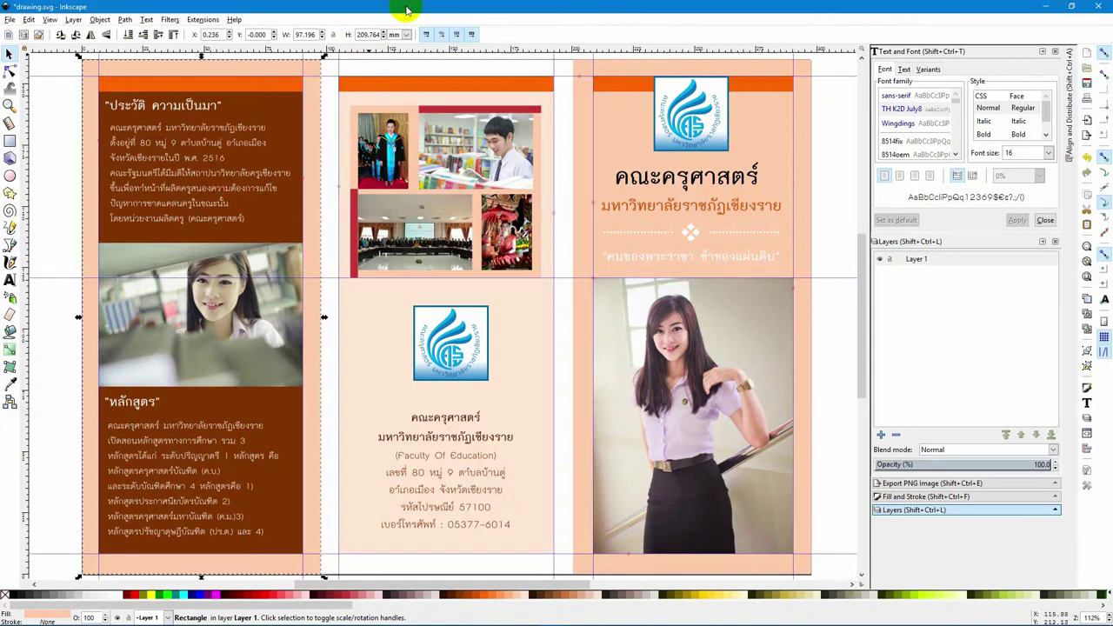
{"action": "left_click", "coordinate": [10, 54]}
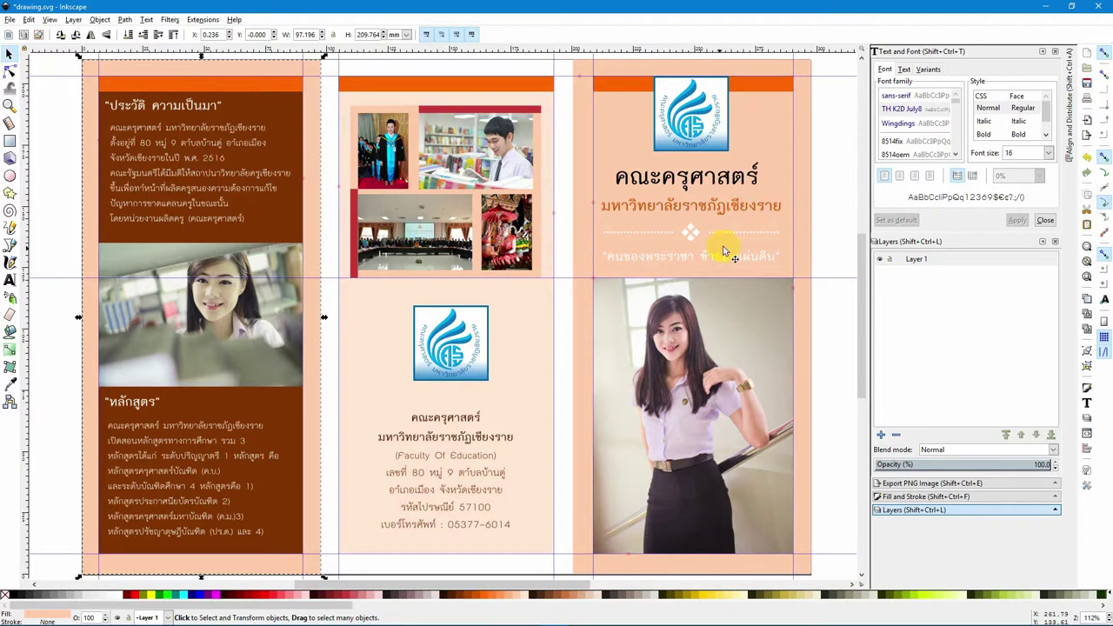
Duplicate the black cover heading "คณะครุศาสตร์", offset the two copies from each other and fill the lower one white
{"action": "left_click", "coordinate": [700, 179]}
{"action": "key", "text": "ctrl"}
{"action": "left_click_drag", "start_coordinate": [699, 179], "coordinate": [711, 180]}
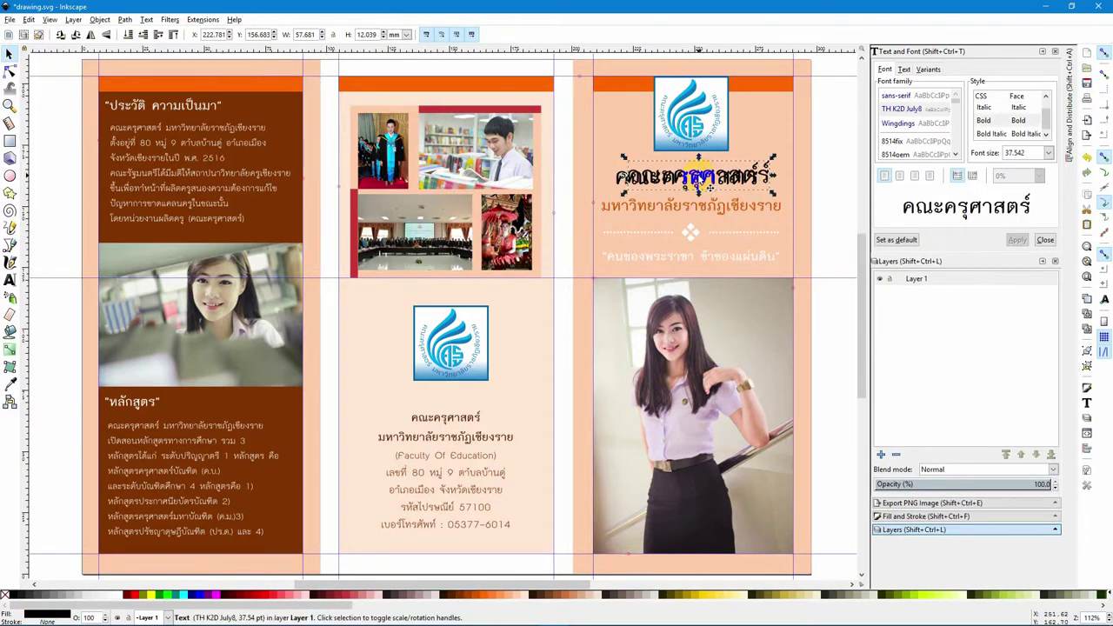
{"action": "key", "text": "ctrl+z"}
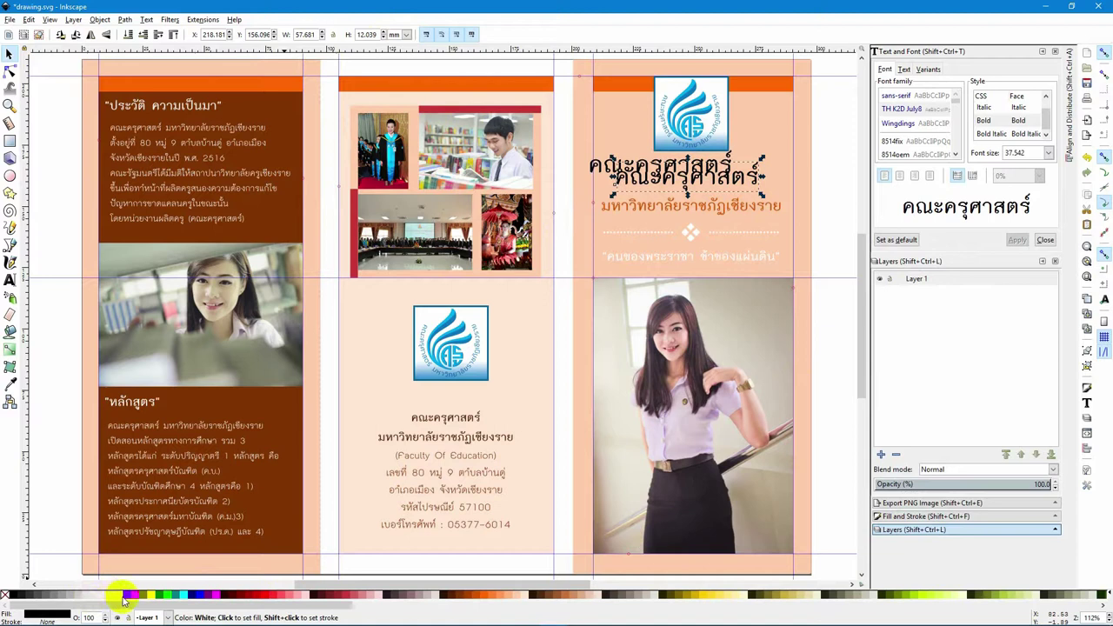
{"action": "left_click", "coordinate": [691, 178]}
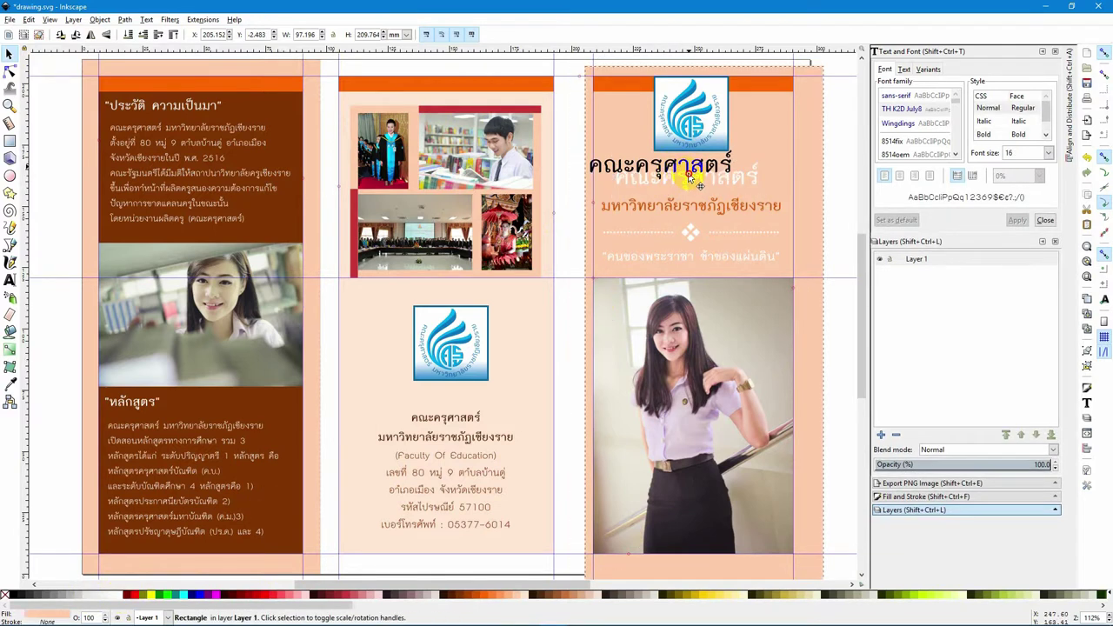
{"action": "left_click_drag", "start_coordinate": [691, 178], "coordinate": [704, 185]}
{"action": "left_click", "coordinate": [29, 19]}
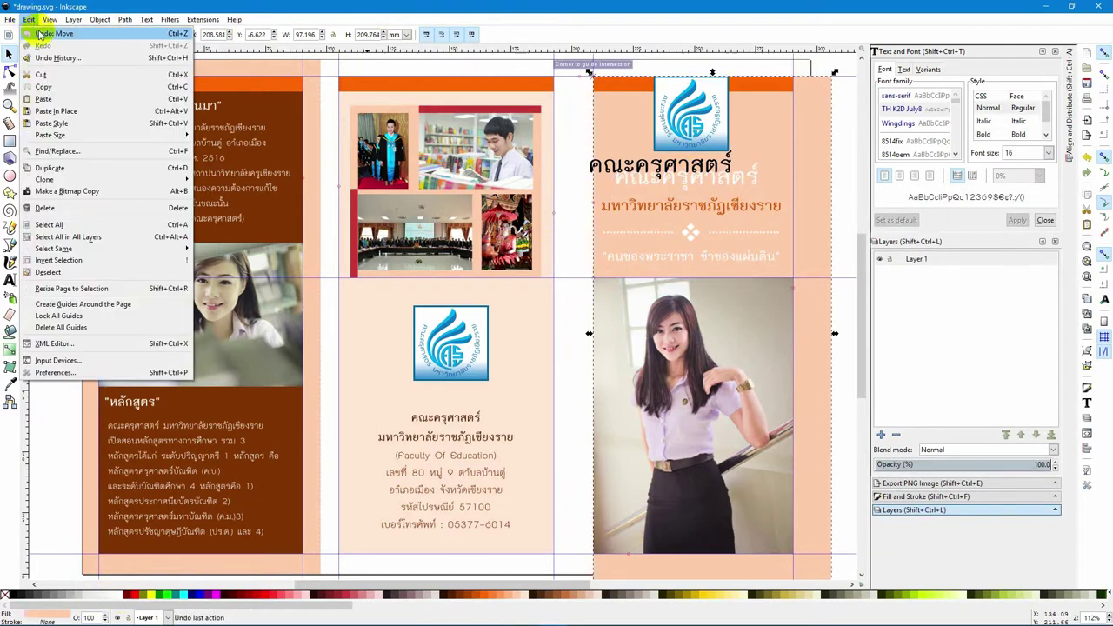
{"action": "left_click", "coordinate": [39, 34]}
Move the black cover heading onto its white copy with a slight offset, so the white text forms a shadow
{"action": "left_click", "coordinate": [661, 174]}
{"action": "left_click_drag", "start_coordinate": [661, 173], "coordinate": [692, 181]}
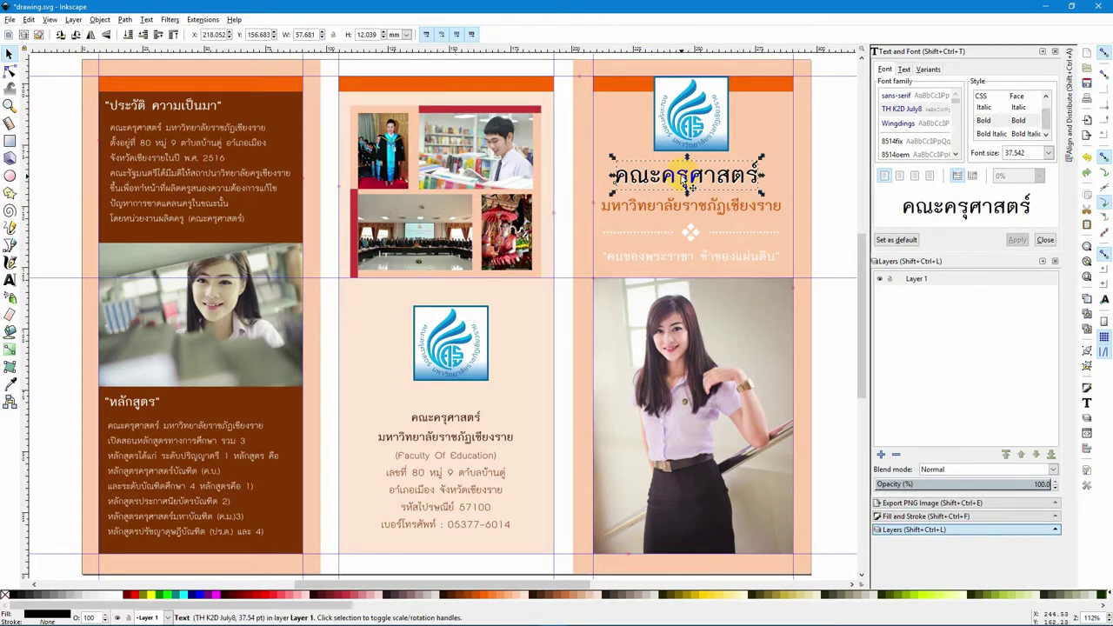
Duplicate the cover's four-diamond ornament, enlarge the copy to about 91 mm square and place it across the lower middle and cover panels
{"action": "left_click", "coordinate": [698, 236]}
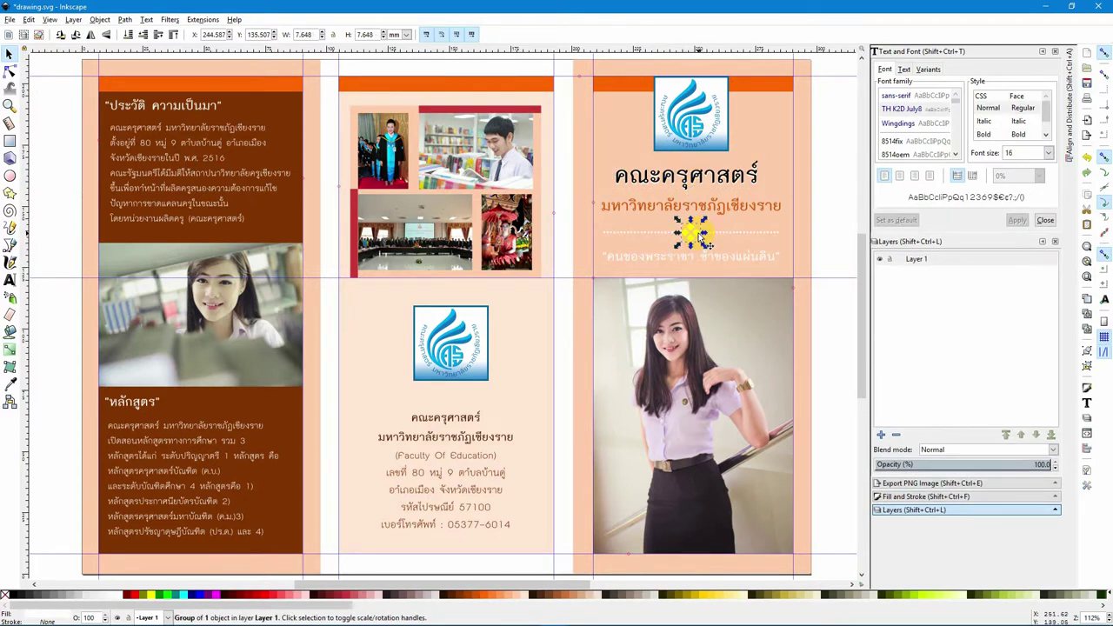
{"action": "left_click_drag", "start_coordinate": [699, 233], "coordinate": [742, 530]}
{"action": "left_click", "coordinate": [685, 339]}
{"action": "left_click_drag", "start_coordinate": [685, 339], "coordinate": [641, 362]}
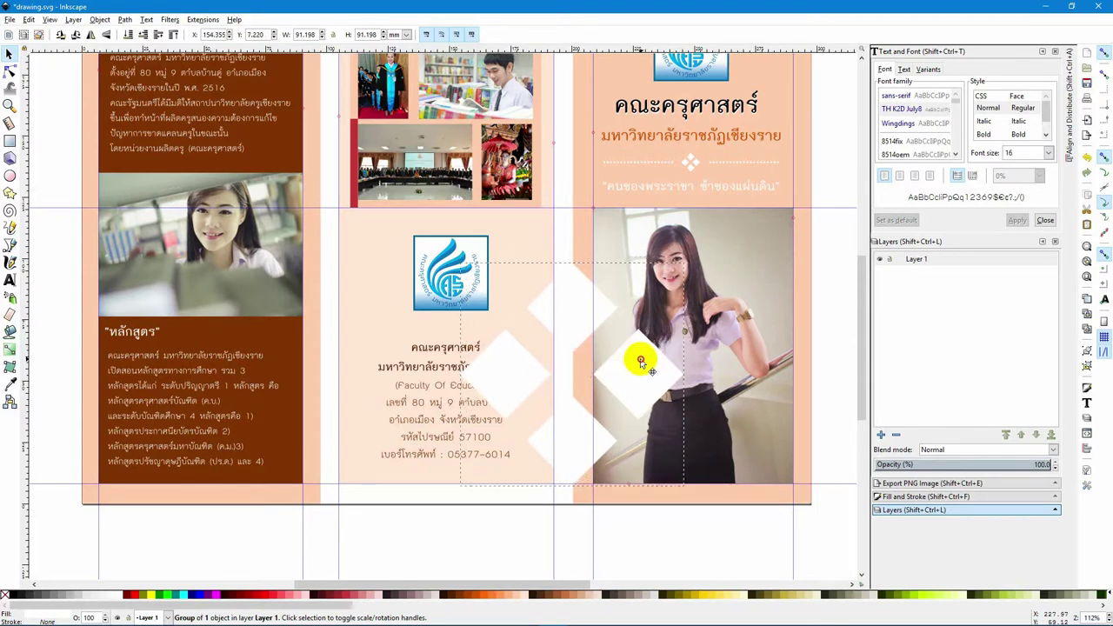
{"action": "left_click_drag", "start_coordinate": [639, 361], "coordinate": [640, 362]}
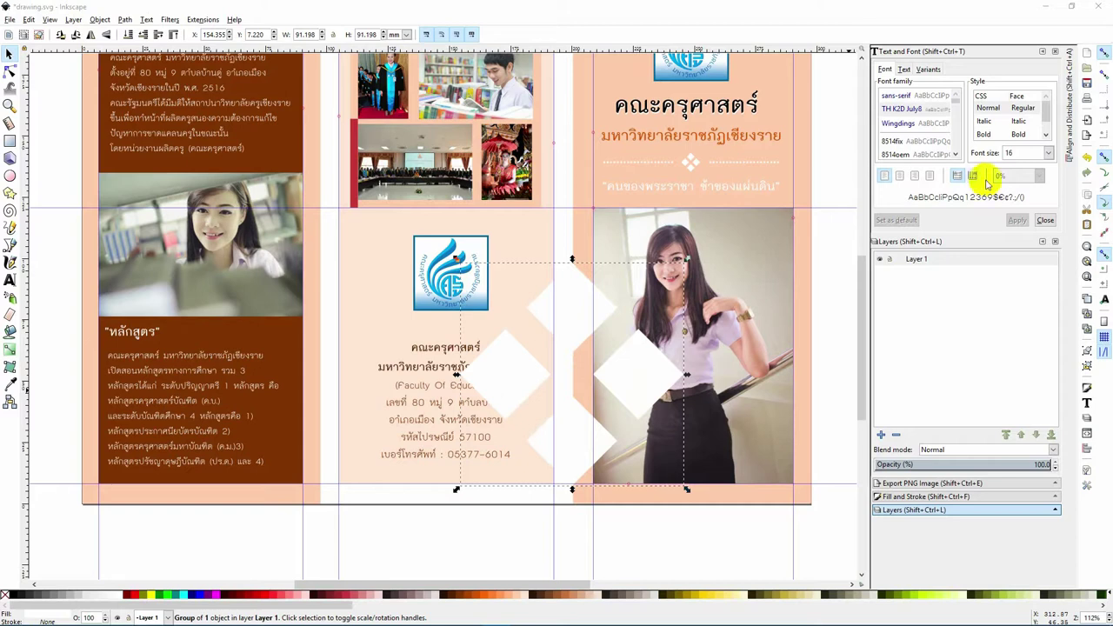
Set the opacity of the large white diamond ornament to about 53%
{"action": "left_click", "coordinate": [626, 385]}
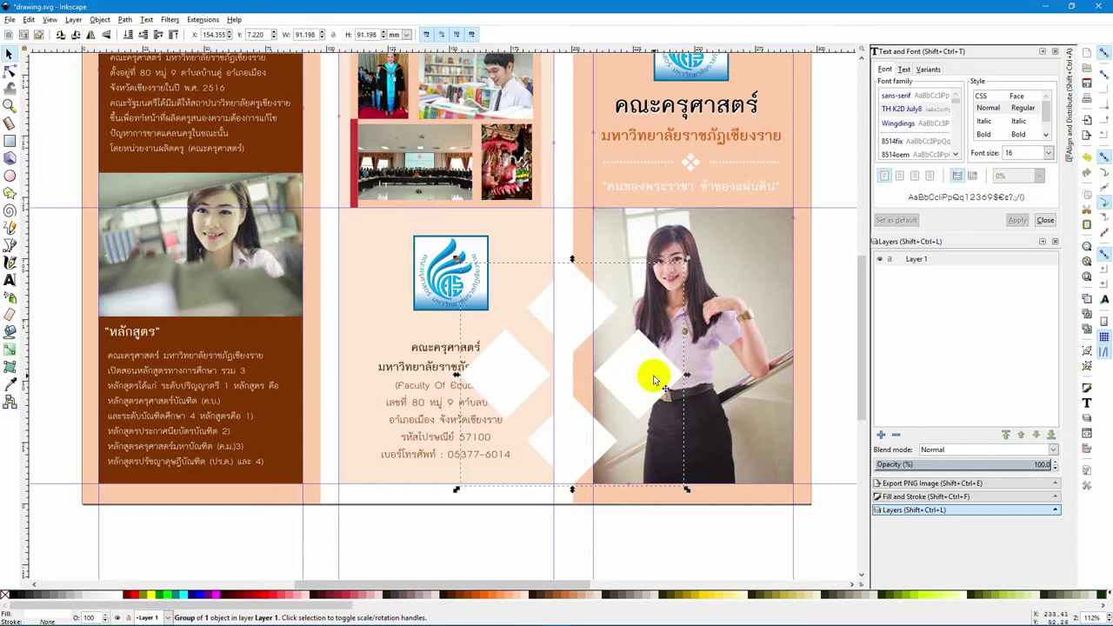
{"action": "key", "text": "ctrl+shift+f"}
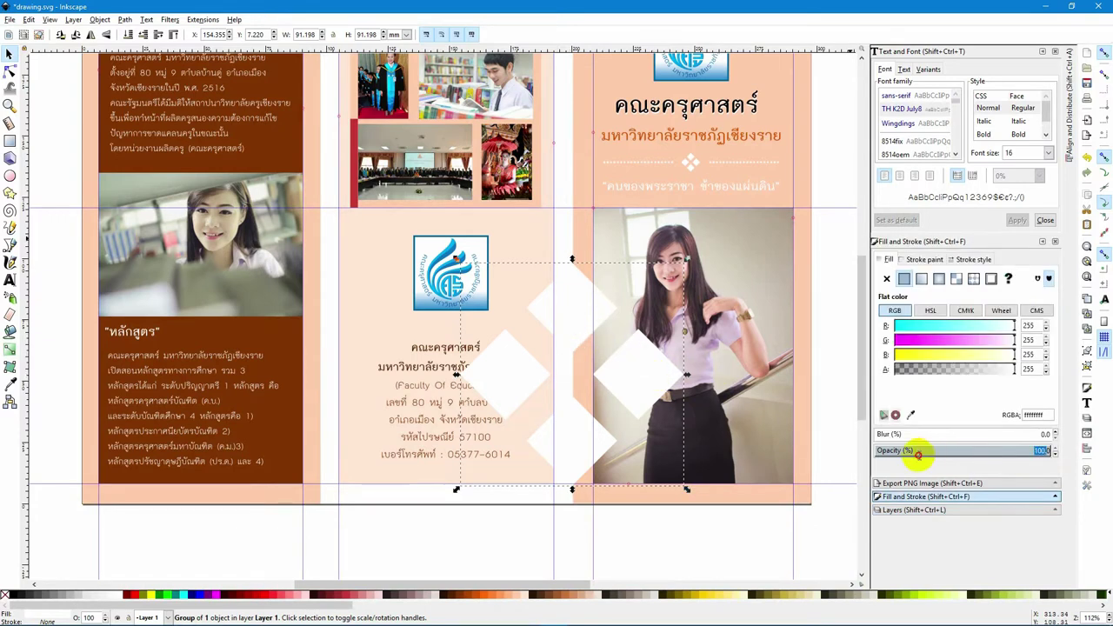
{"action": "left_click", "coordinate": [1041, 450]}
{"action": "left_click_drag", "start_coordinate": [1040, 450], "coordinate": [966, 450]}
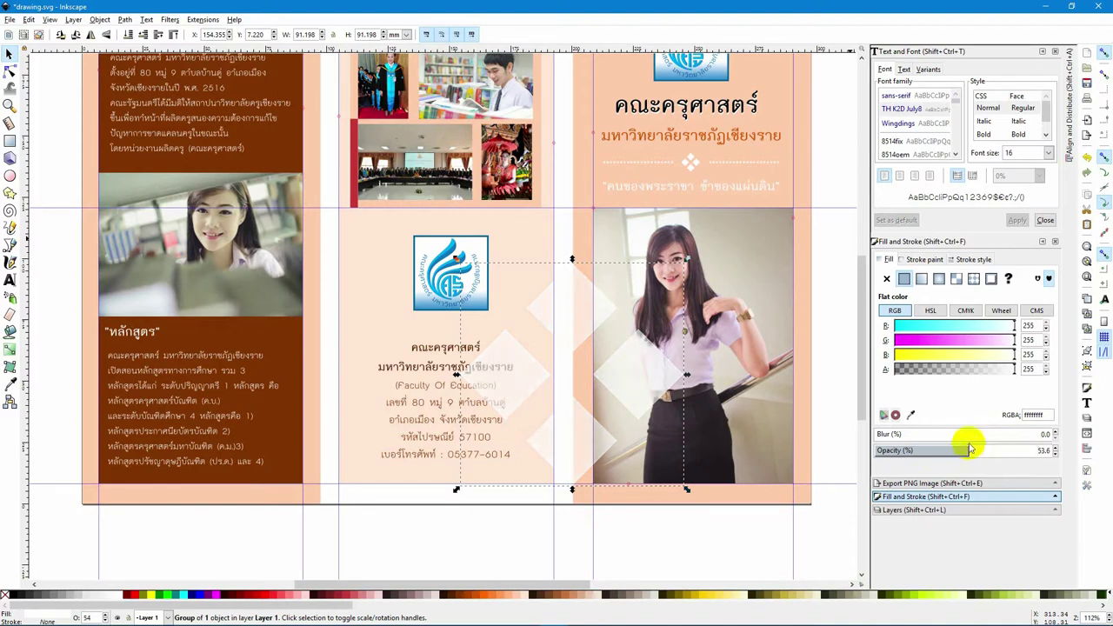
{"action": "left_click_drag", "start_coordinate": [965, 450], "coordinate": [958, 452]}
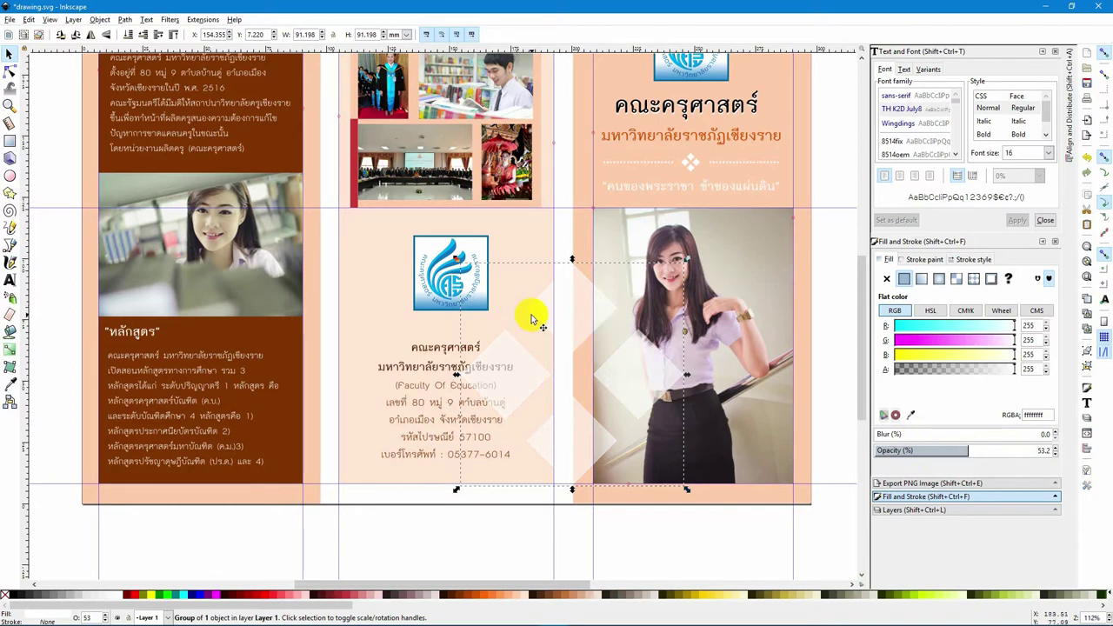
Place a copy of the large diamond ornament across the lower left and middle panels, with the opacity at about 30%
{"action": "left_click", "coordinate": [10, 55]}
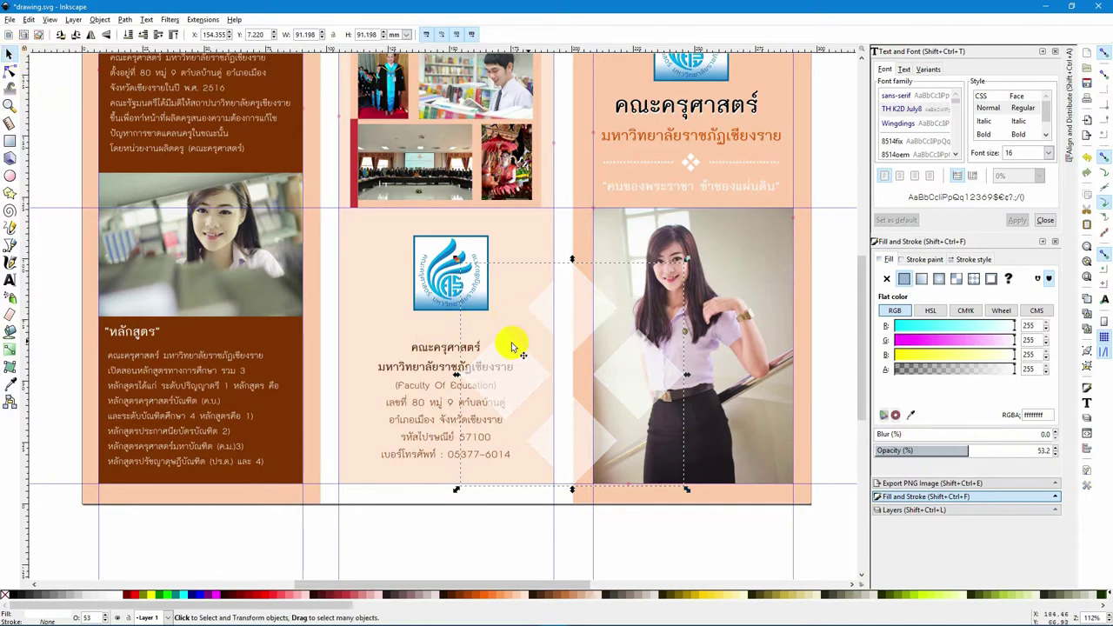
{"action": "left_click_drag", "start_coordinate": [568, 328], "coordinate": [323, 323]}
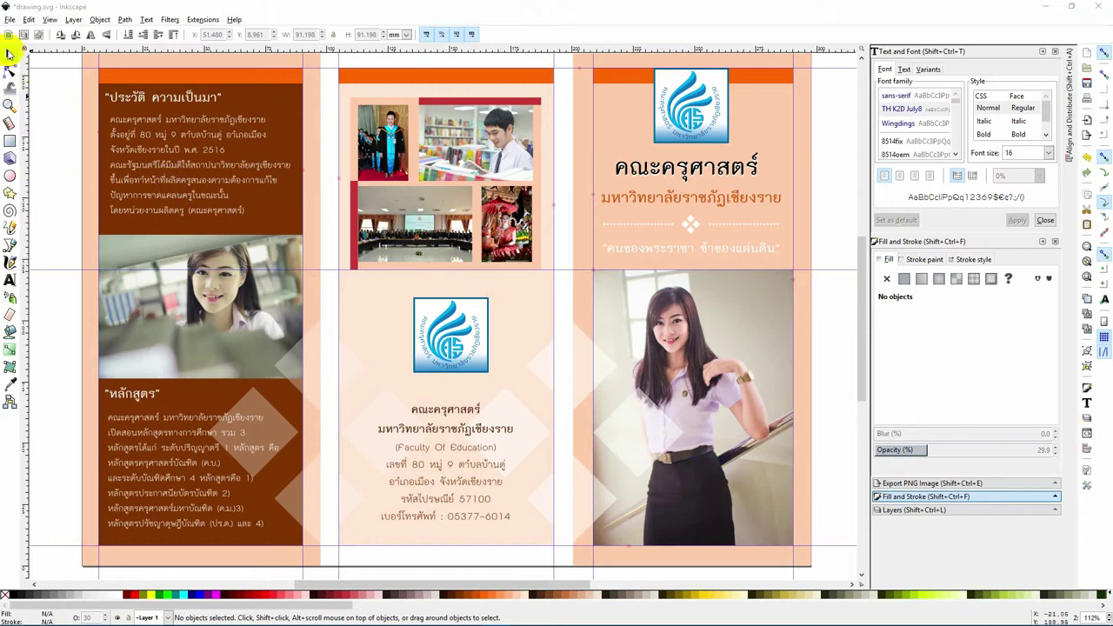
Export the whole page area as the PNG image bitmap.png at 150 dpi
{"action": "left_click", "coordinate": [10, 19]}
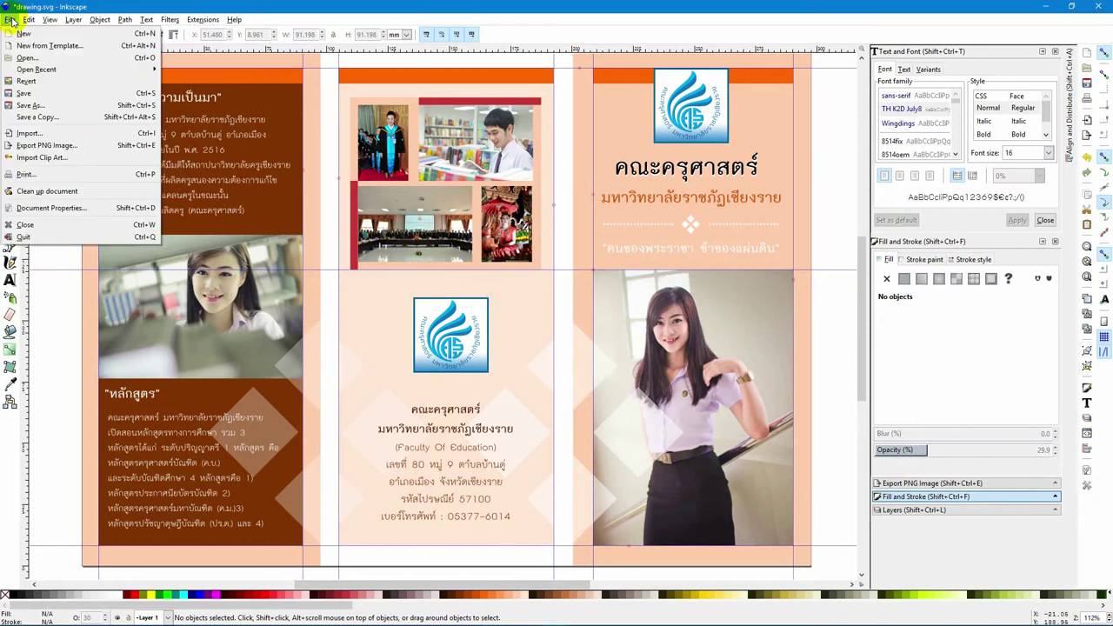
{"action": "left_click", "coordinate": [48, 146]}
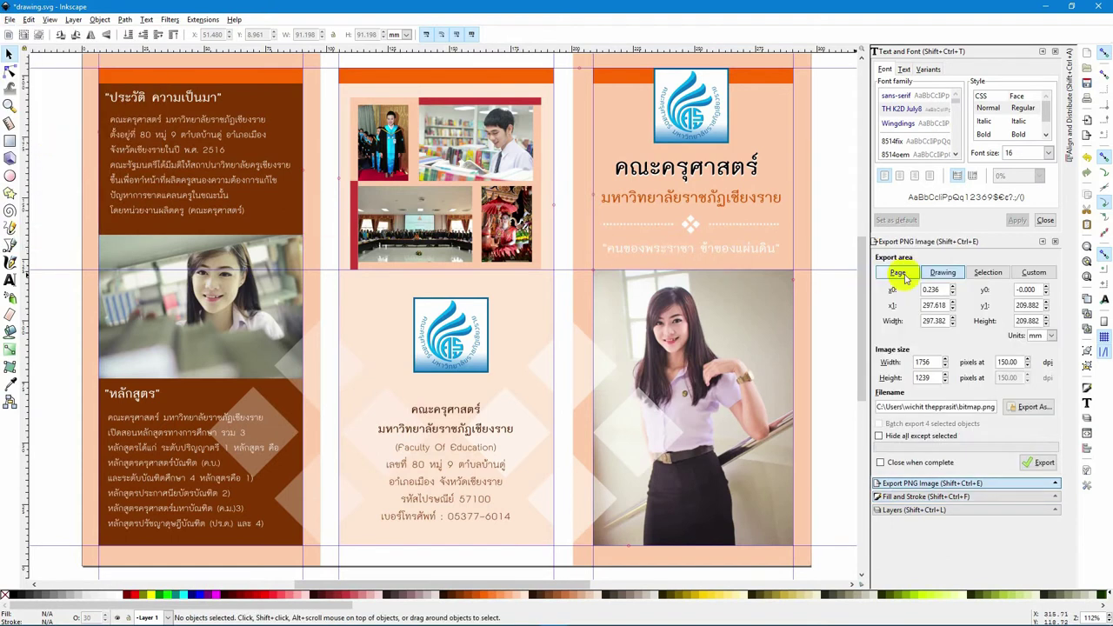
{"action": "left_click", "coordinate": [1054, 52]}
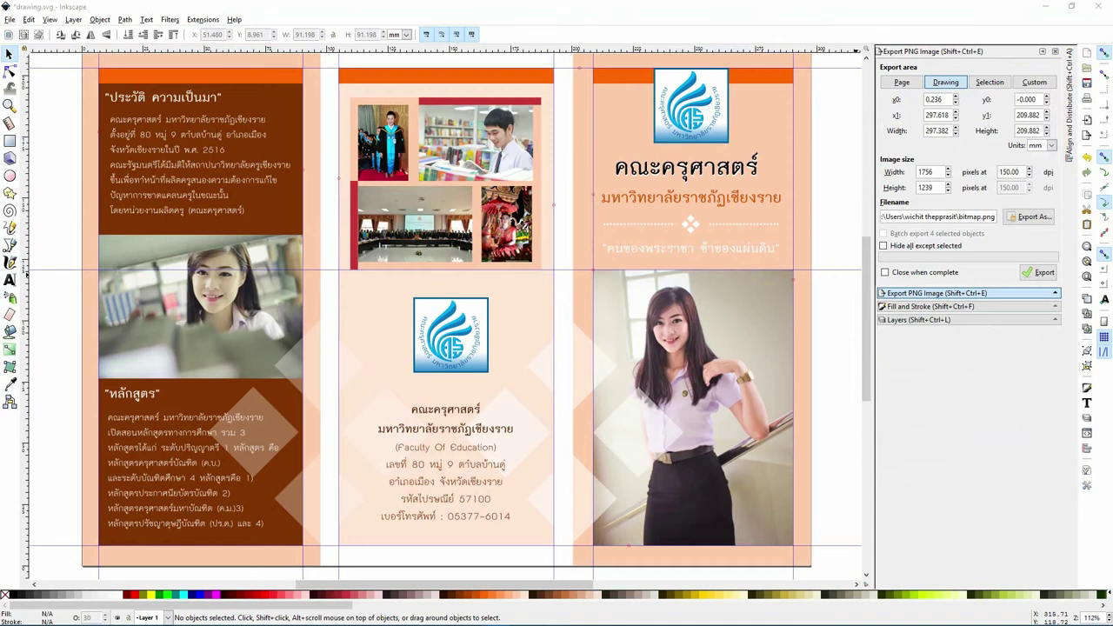
{"action": "left_click", "coordinate": [911, 84]}
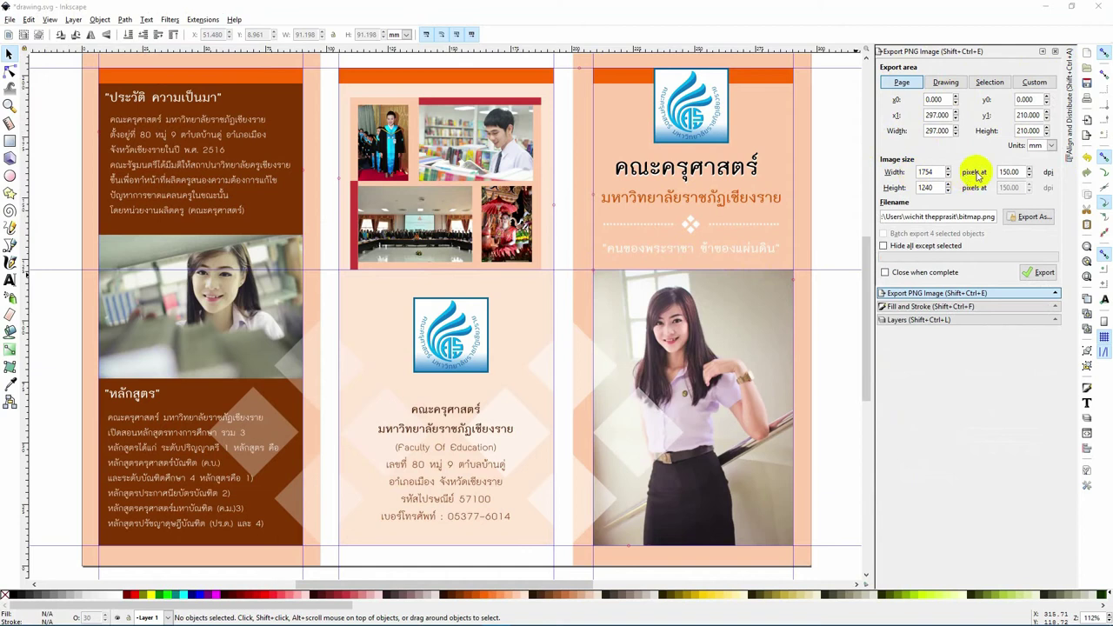
{"action": "left_click", "coordinate": [1007, 172]}
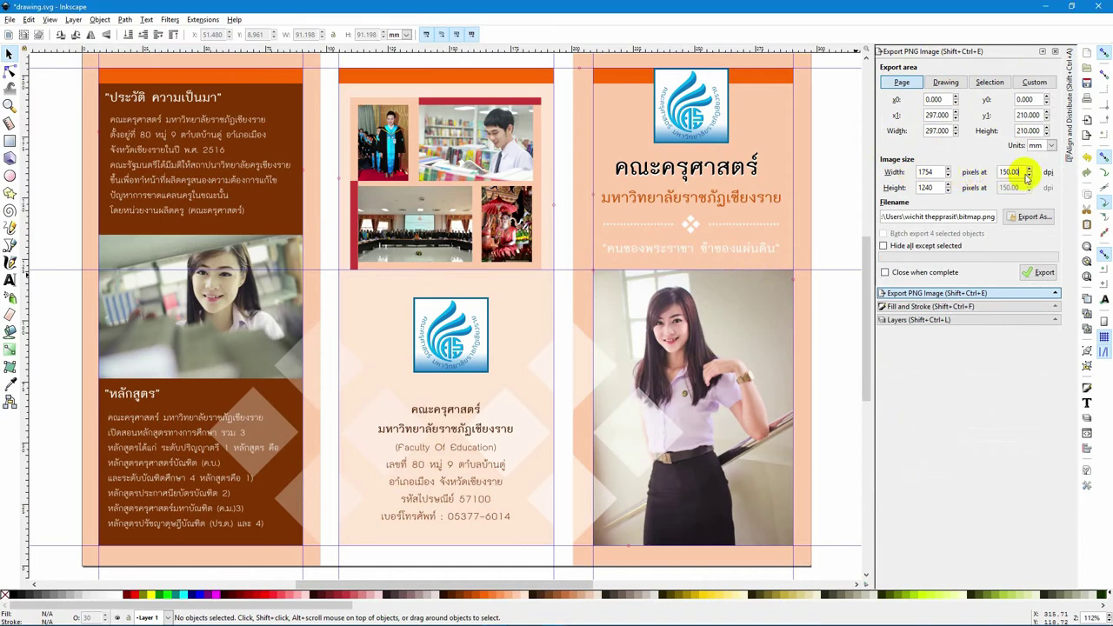
{"action": "left_click_drag", "start_coordinate": [1024, 172], "coordinate": [981, 169]}
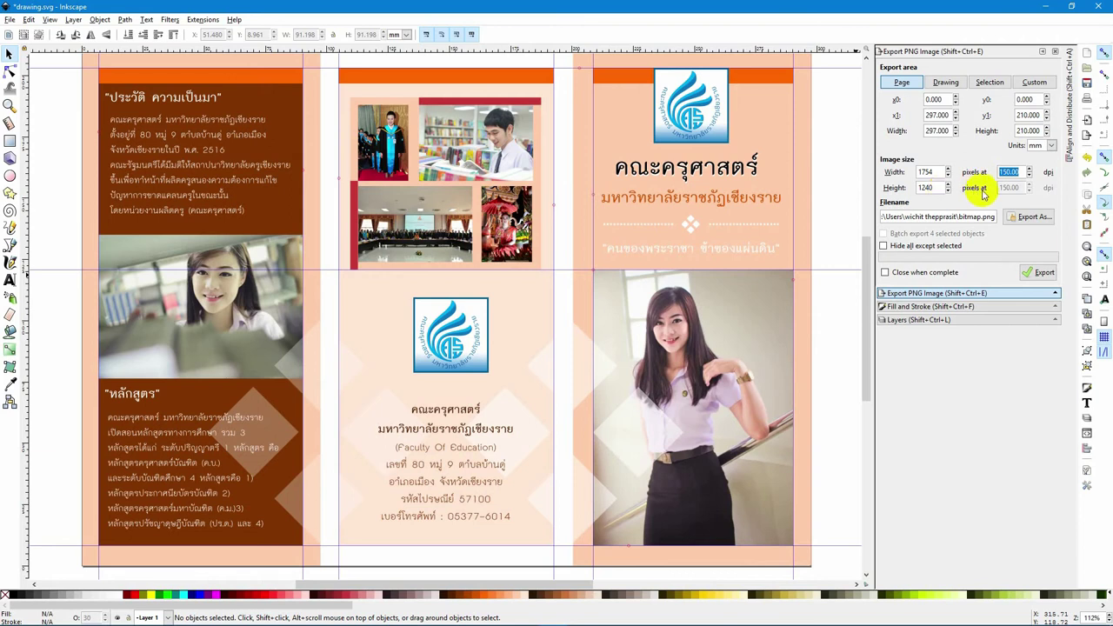
{"action": "left_click", "coordinate": [1043, 273]}
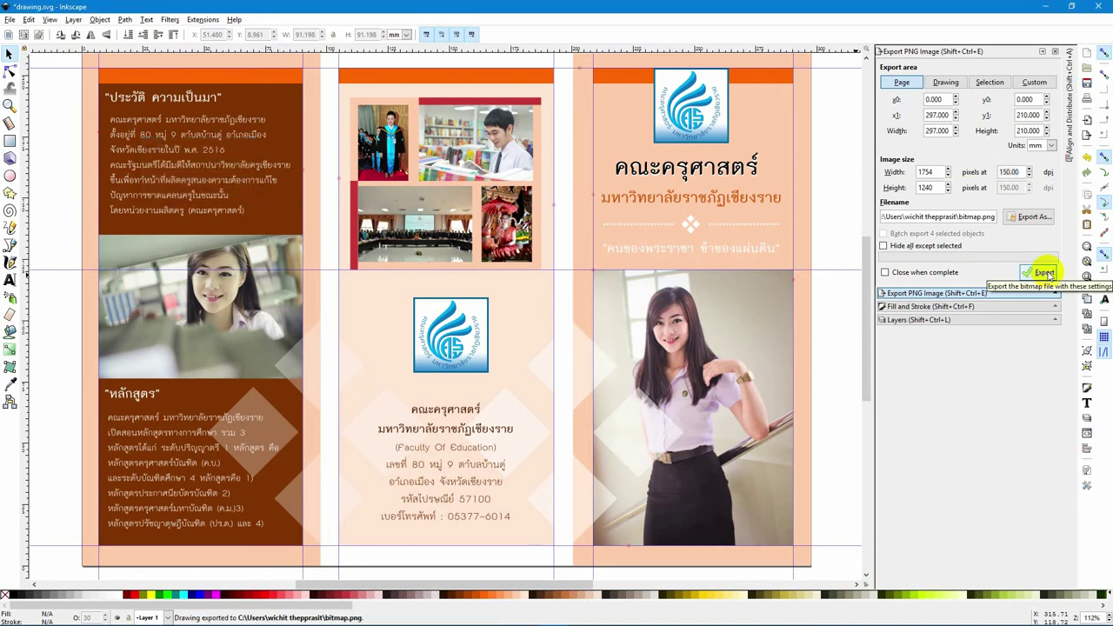